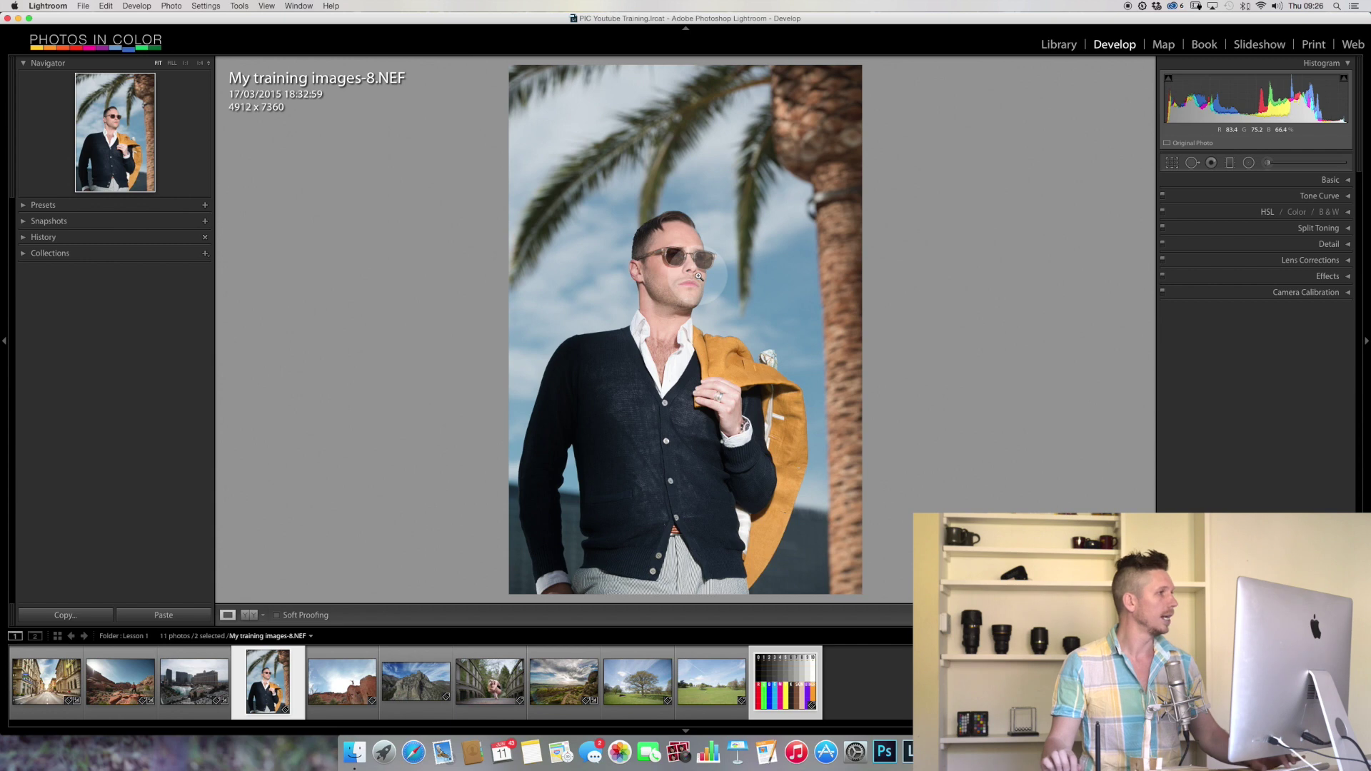
Step: Show the portrait's exposure and lens info, zoom to Fill, and frame the man's face
key("i")
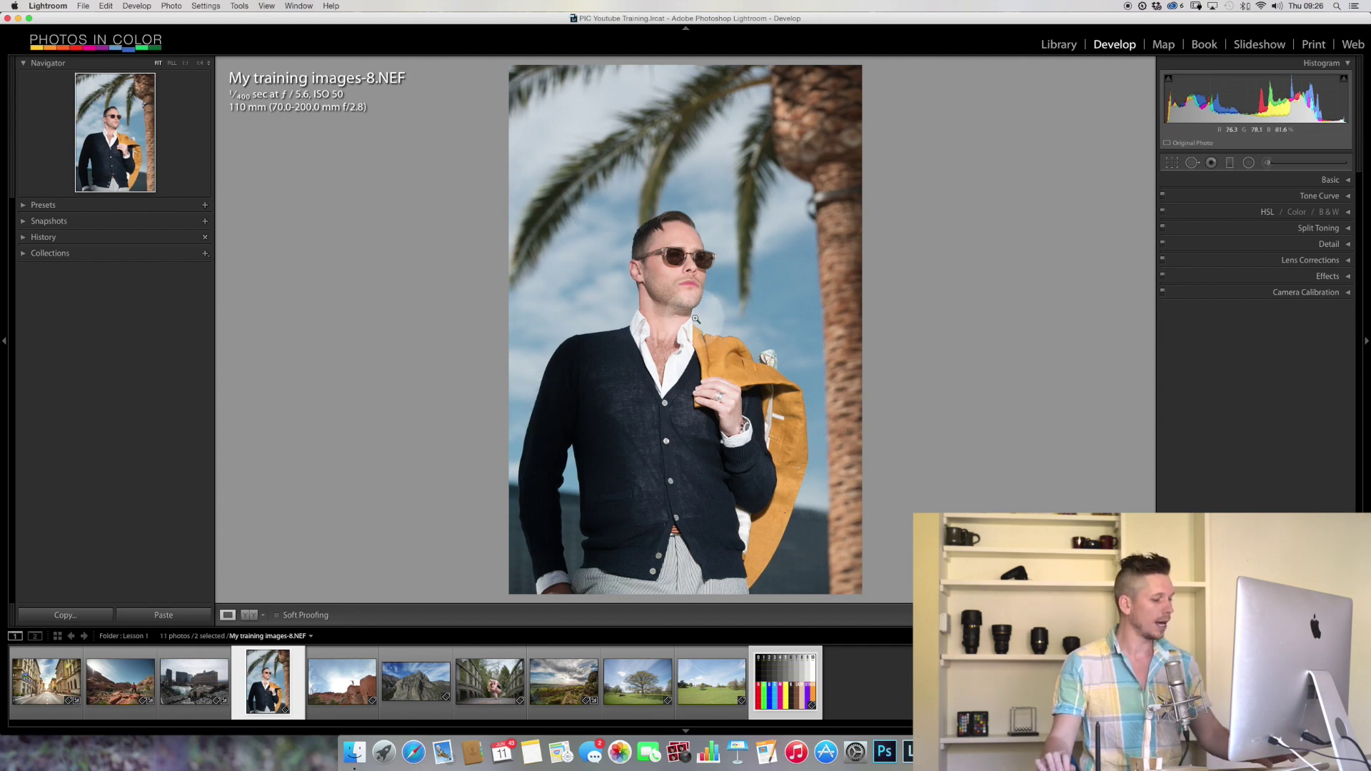
key("super+equal")
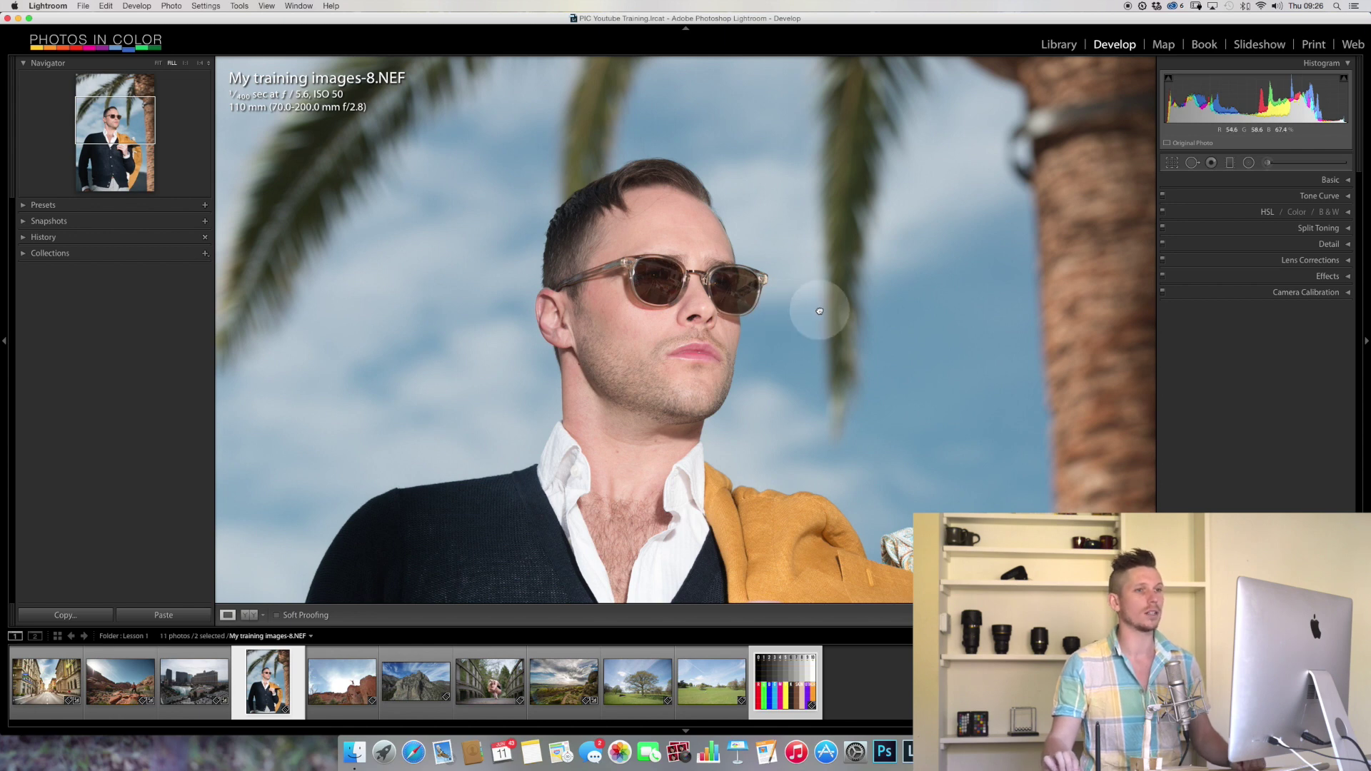
left_click_drag(820, 310, 819, 262)
left_click(1348, 196)
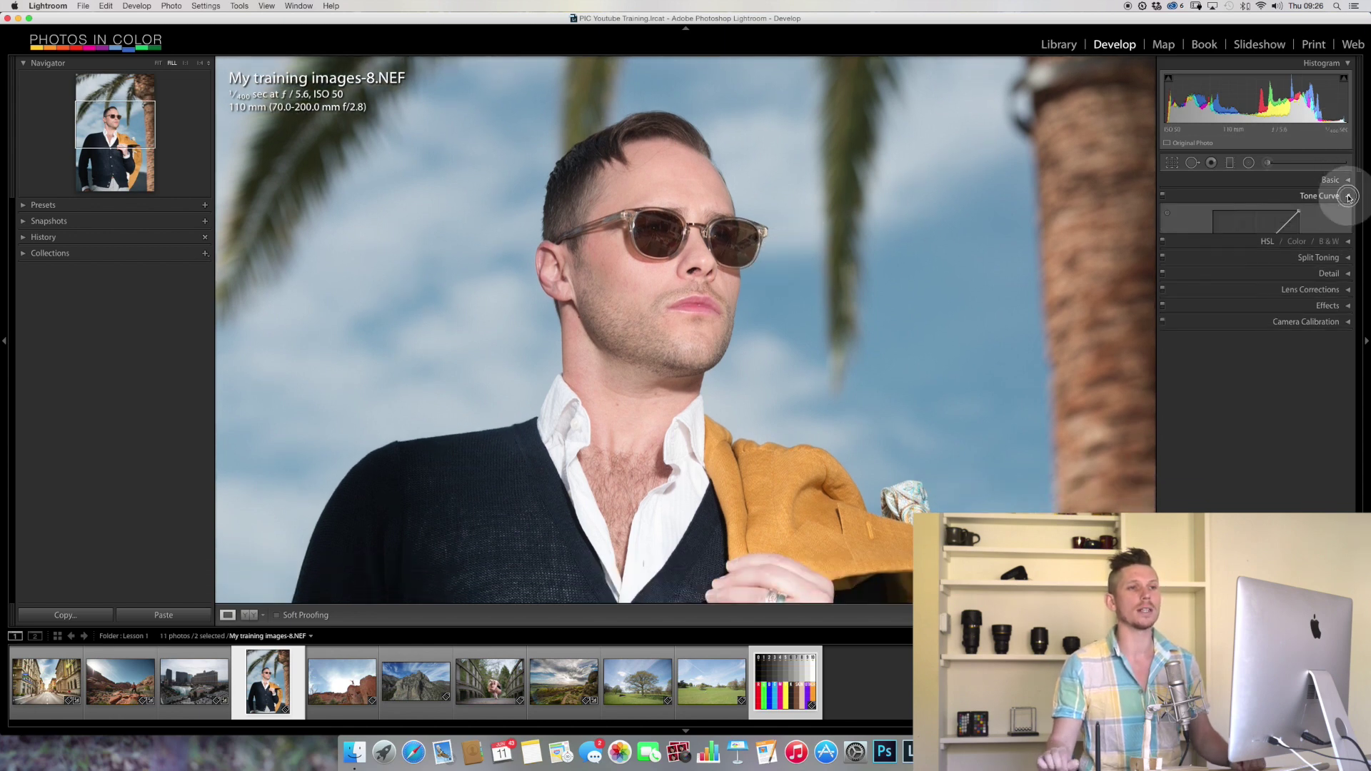
left_click(1273, 308)
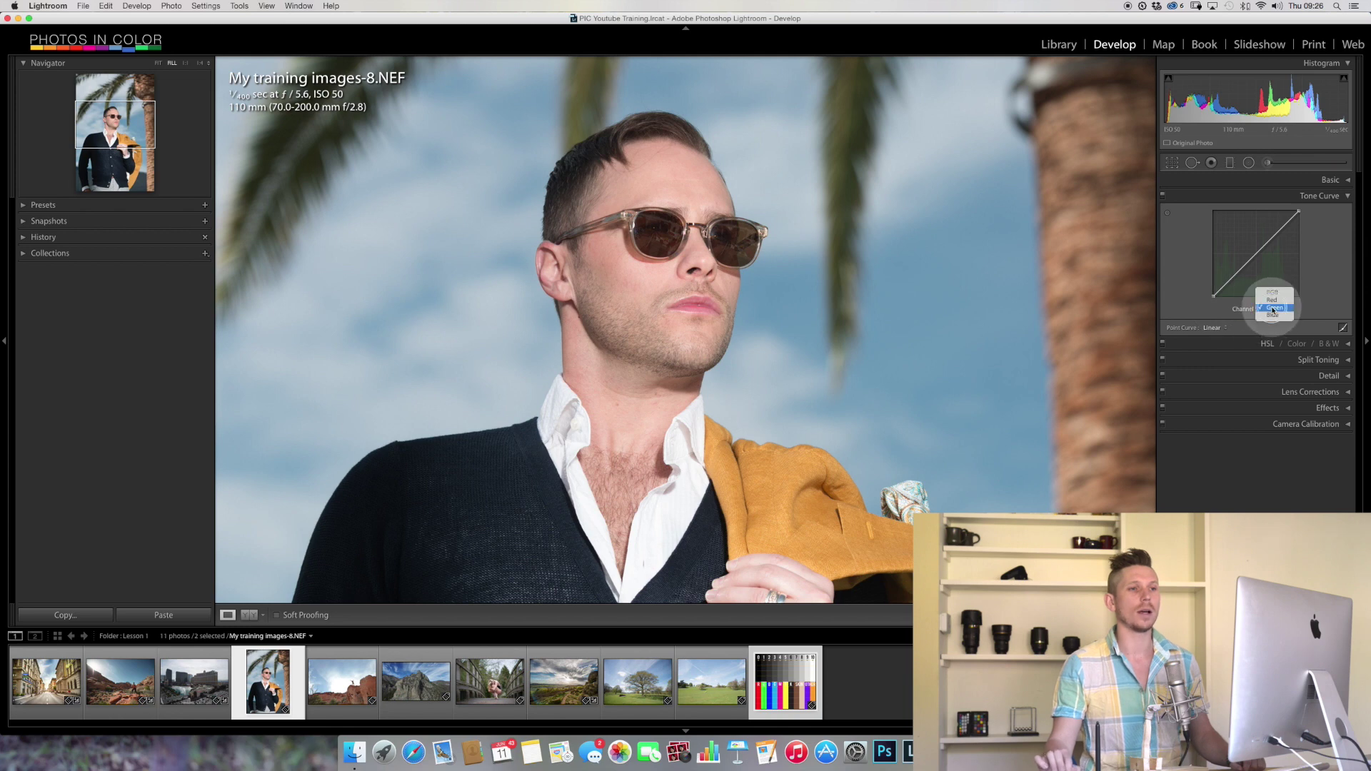
left_click(1272, 300)
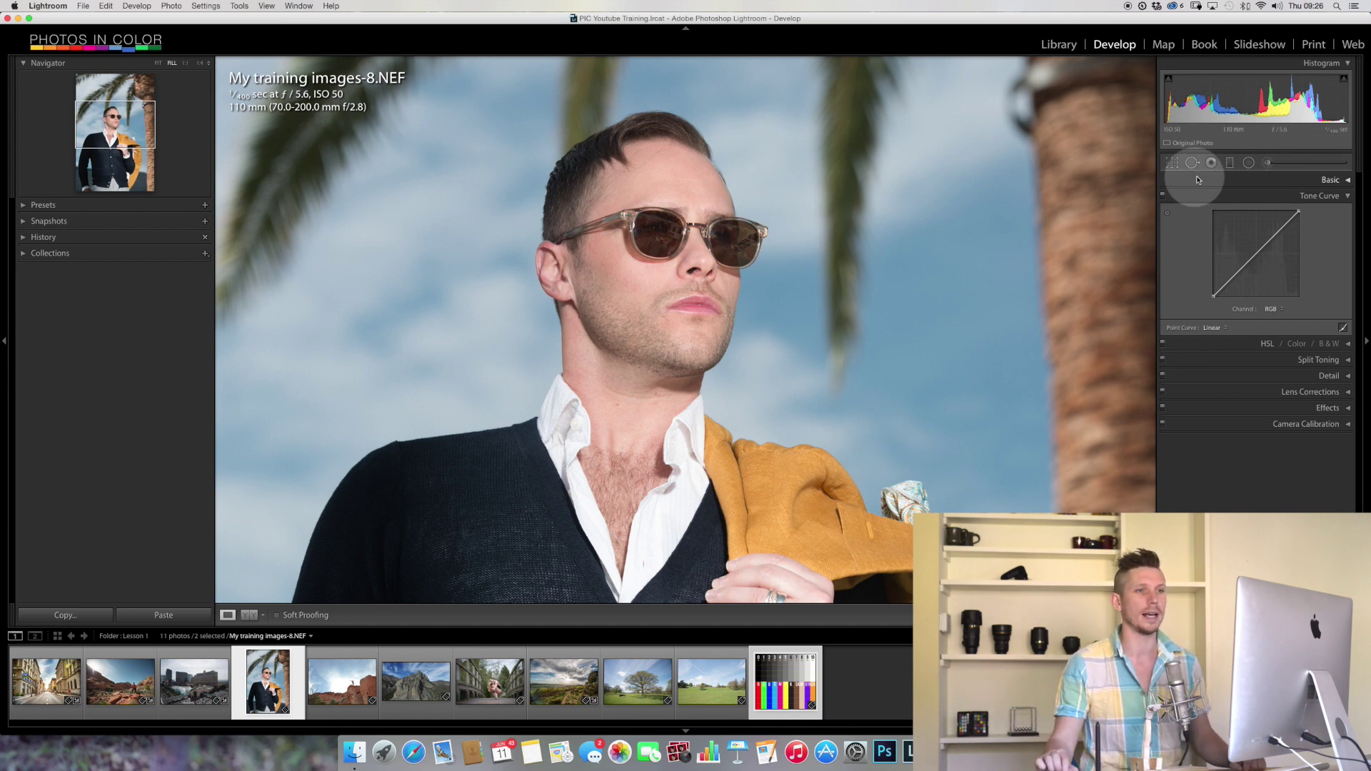
left_click_drag(1254, 256, 1241, 246)
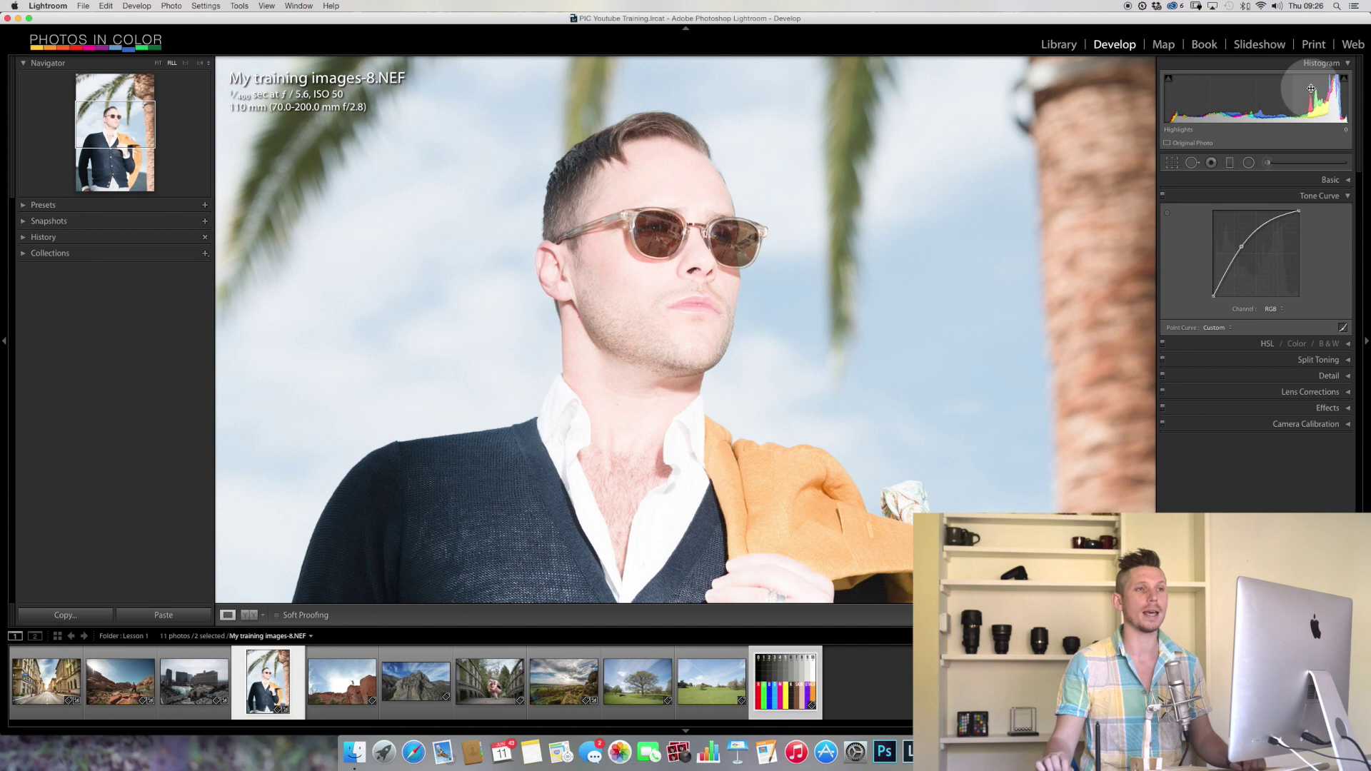
left_click_drag(1244, 246, 1261, 261)
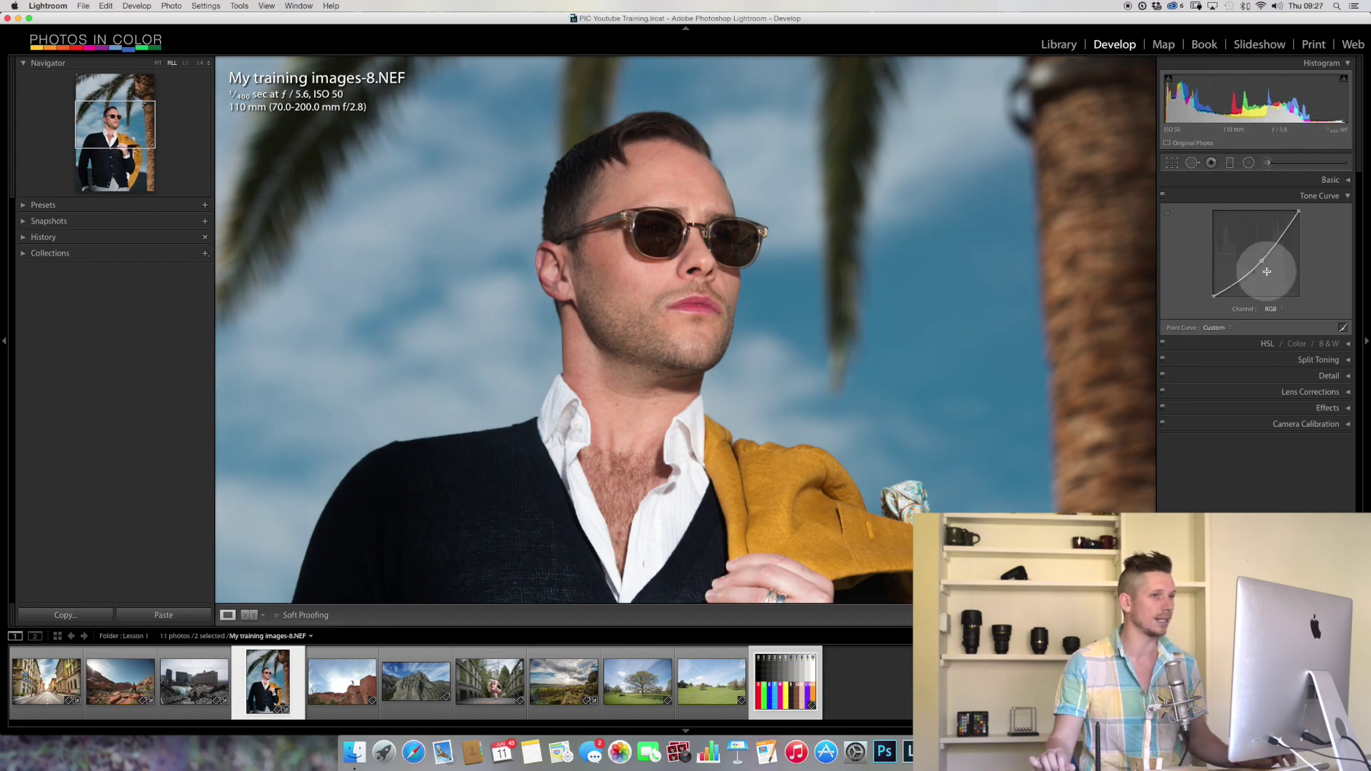
key("super+z")
key("super+z")
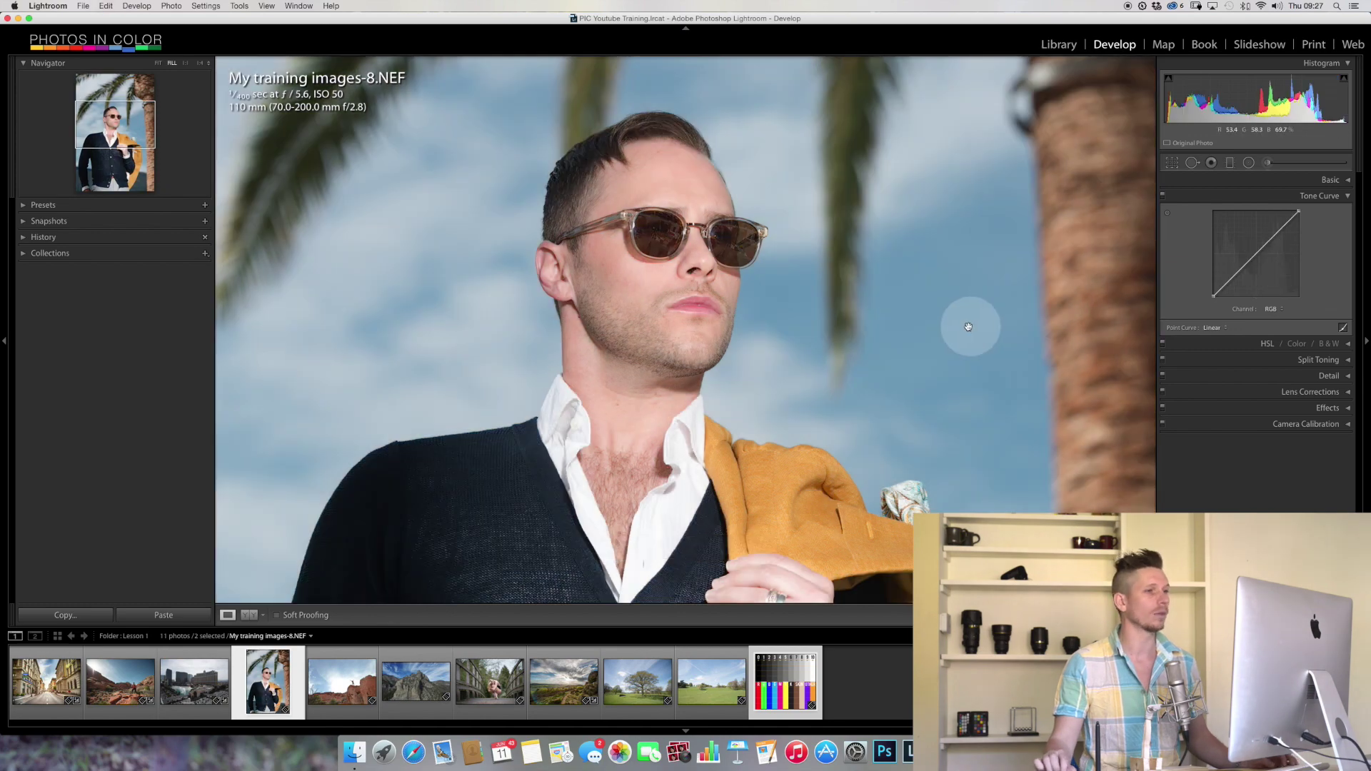
Step: Zoom in on the portrait, then fit the whole photo back in view
left_click(940, 329)
left_click(166, 63)
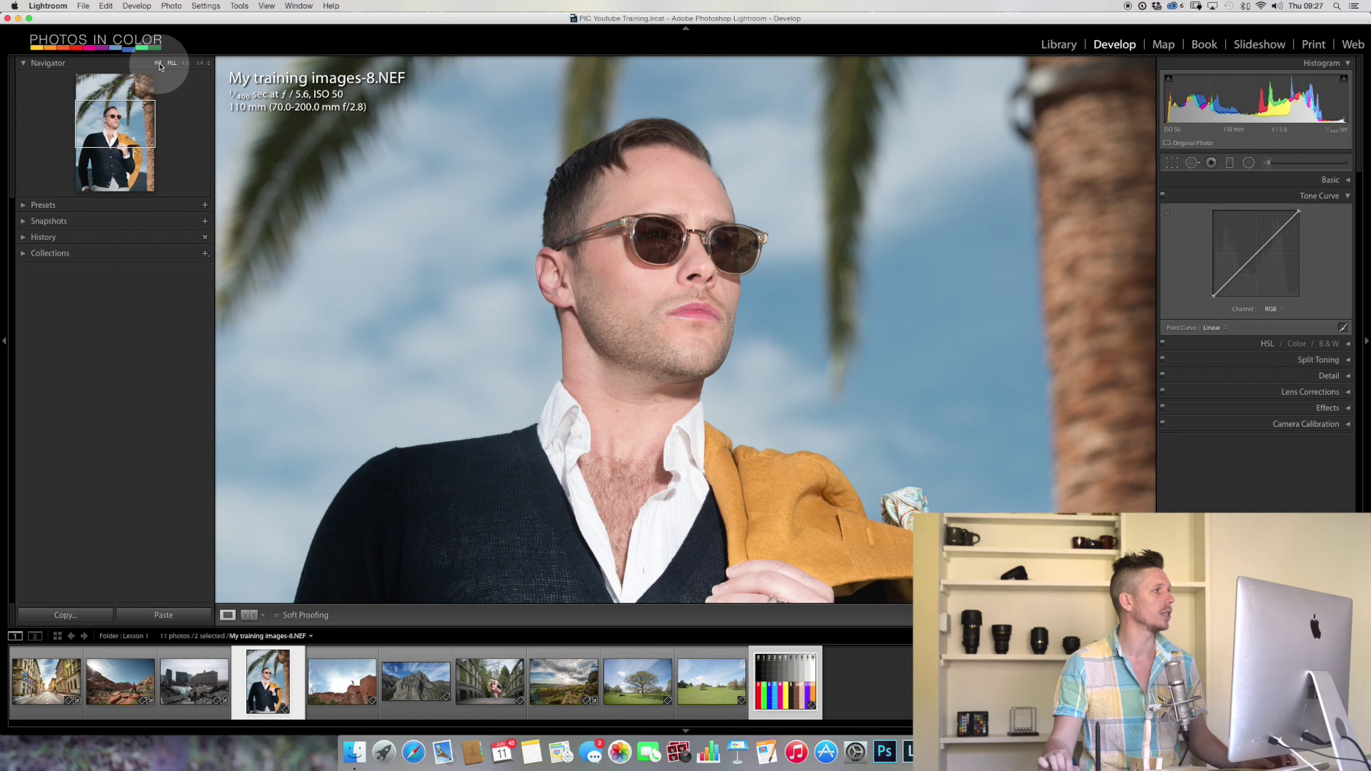
left_click(158, 62)
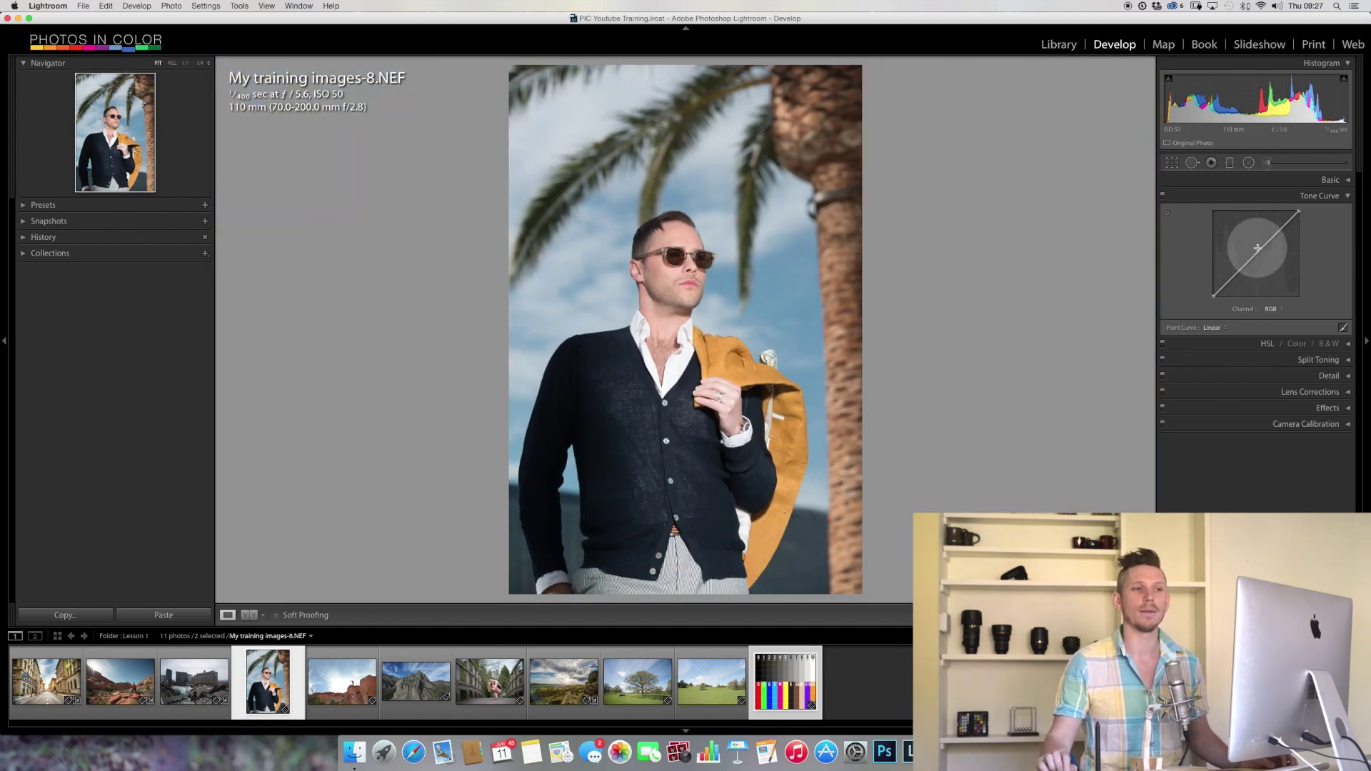
Step: Add shadow and highlight points to the tone curve to lift the shadows
left_click(1227, 283)
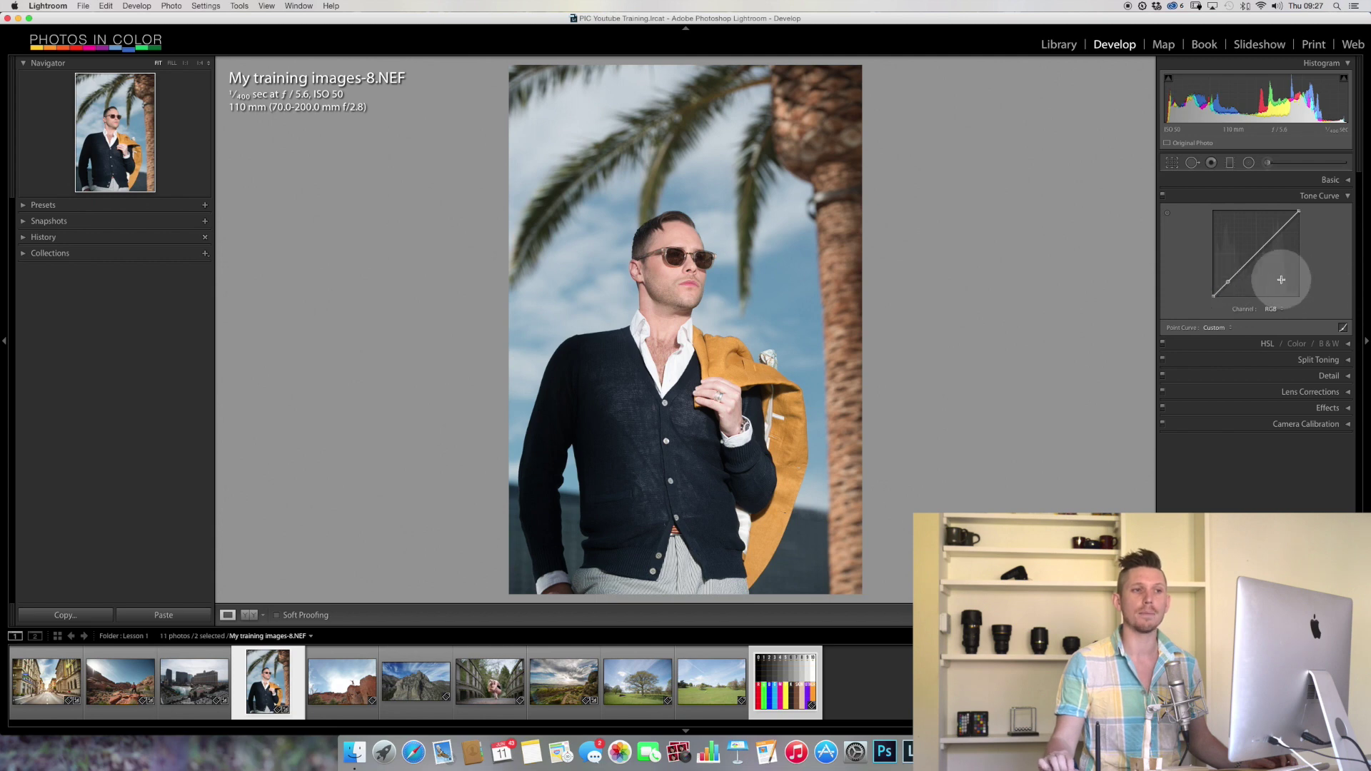
left_click_drag(1227, 283, 1224, 277)
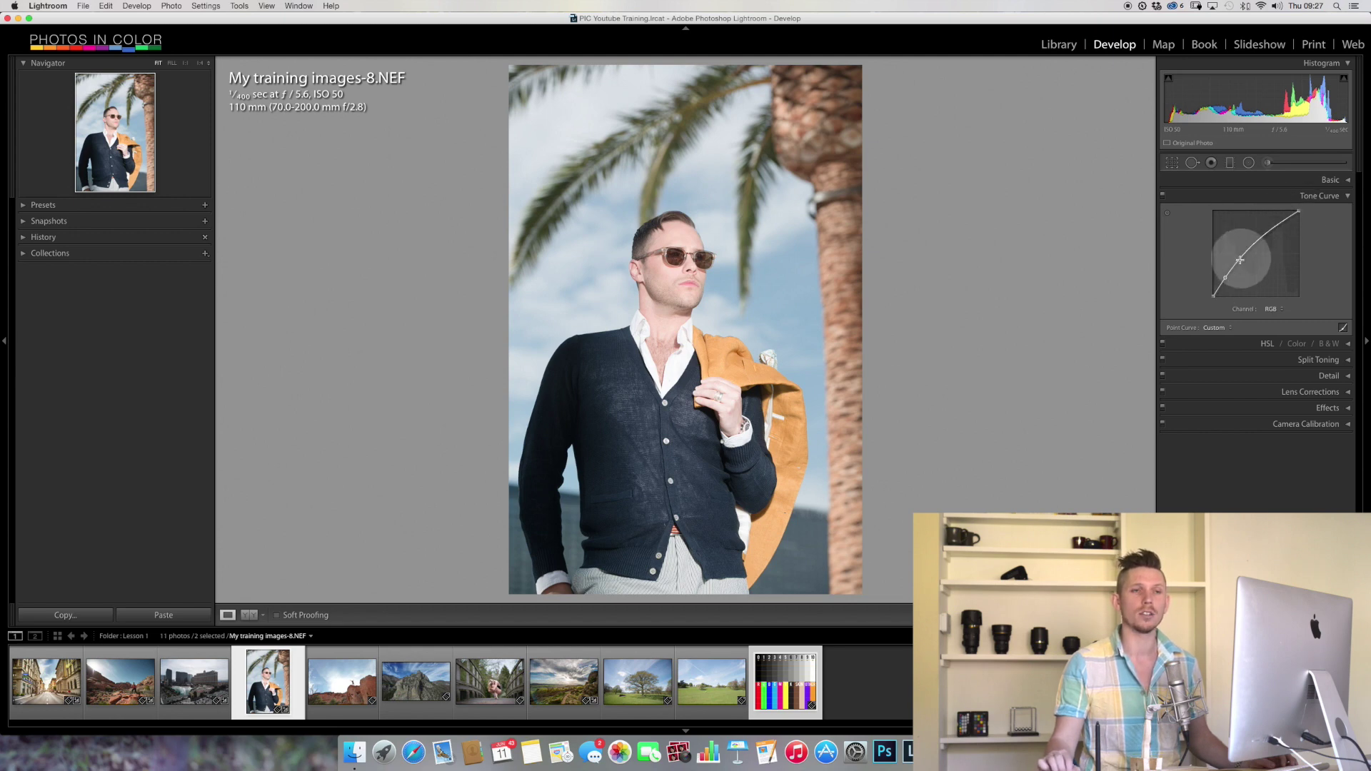
key("super+z")
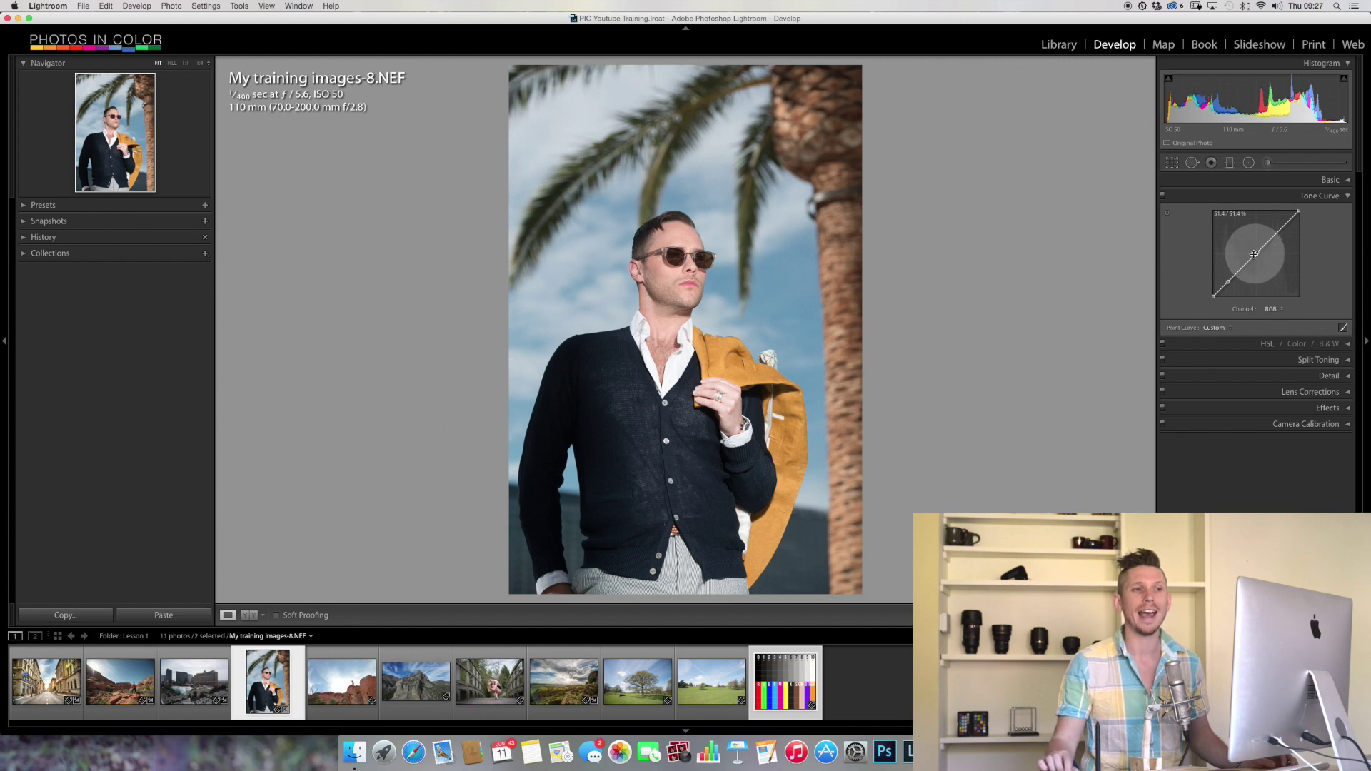
left_click_drag(1229, 281, 1226, 277)
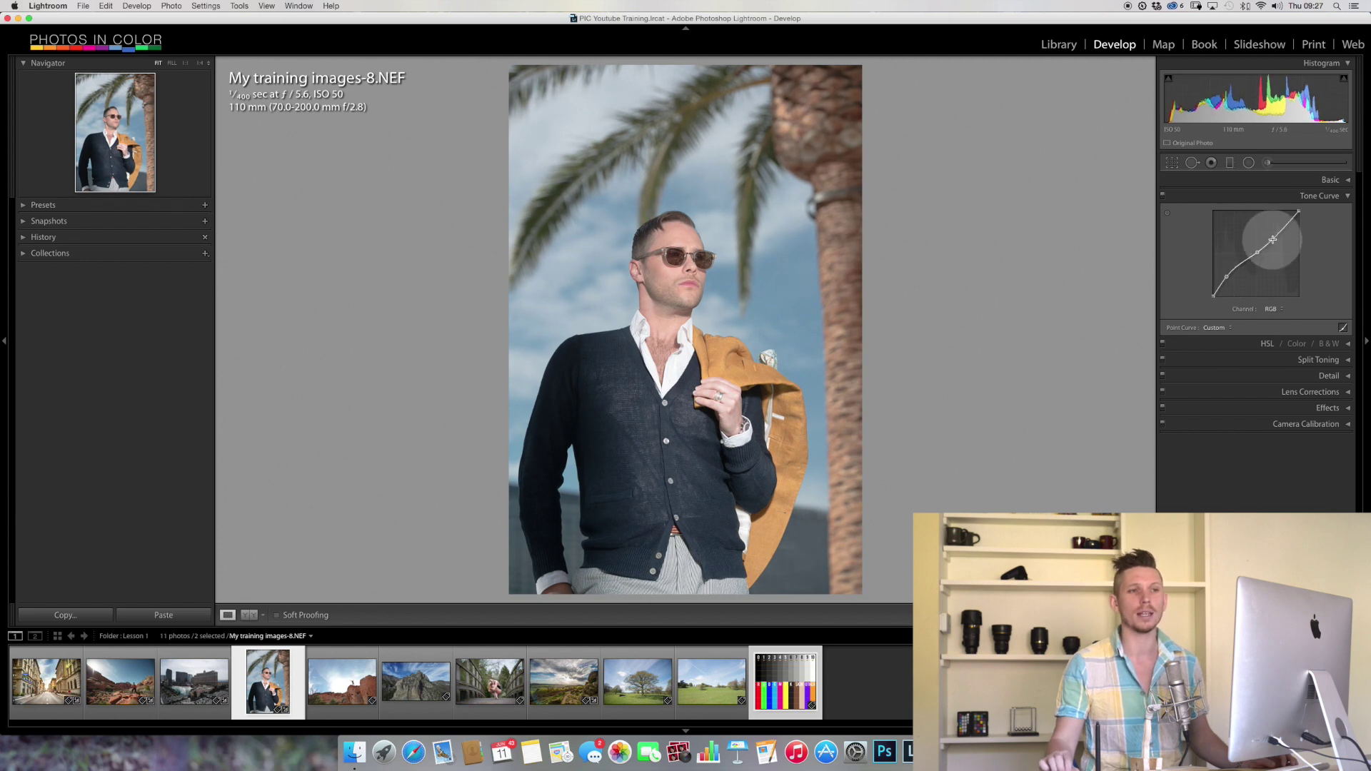
left_click_drag(1271, 241, 1270, 239)
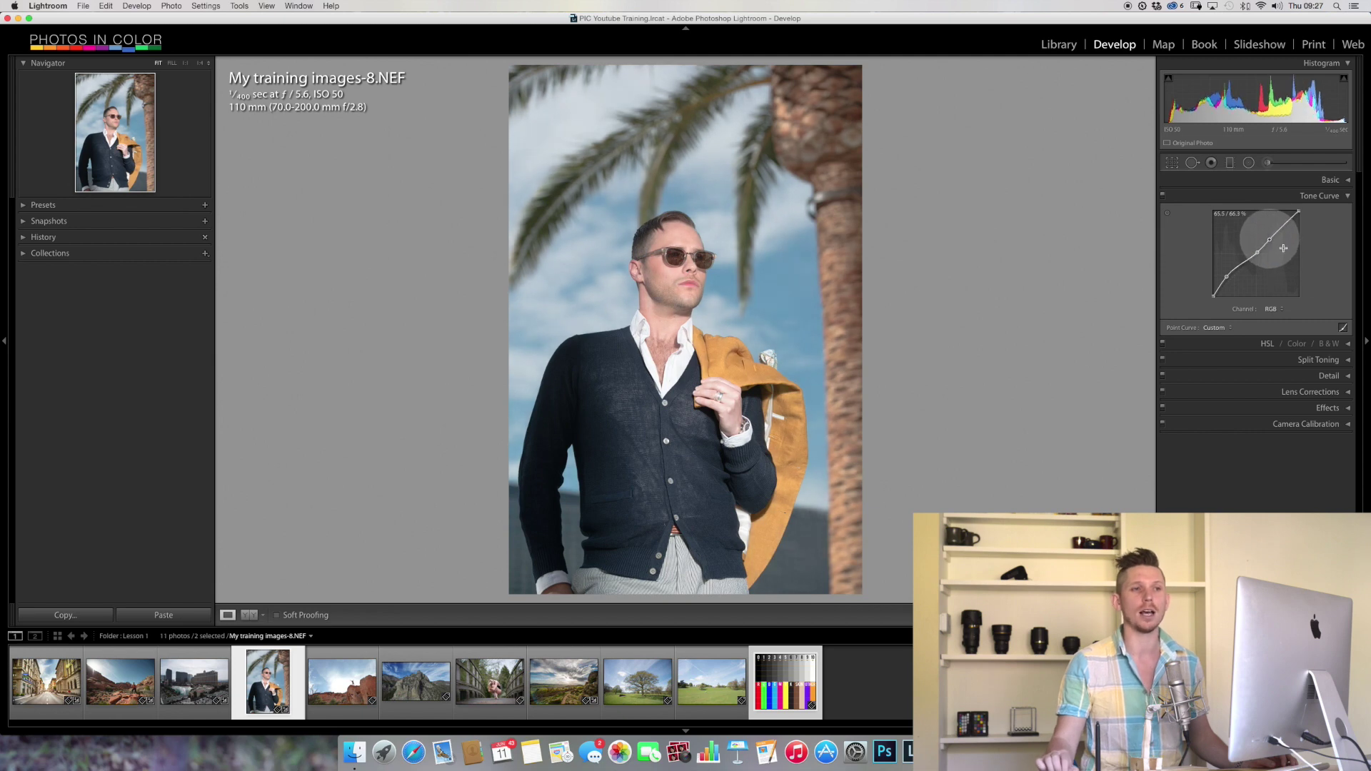
Step: Hide and restore the right panels, then reset the tone curve to Linear
left_click(1366, 336)
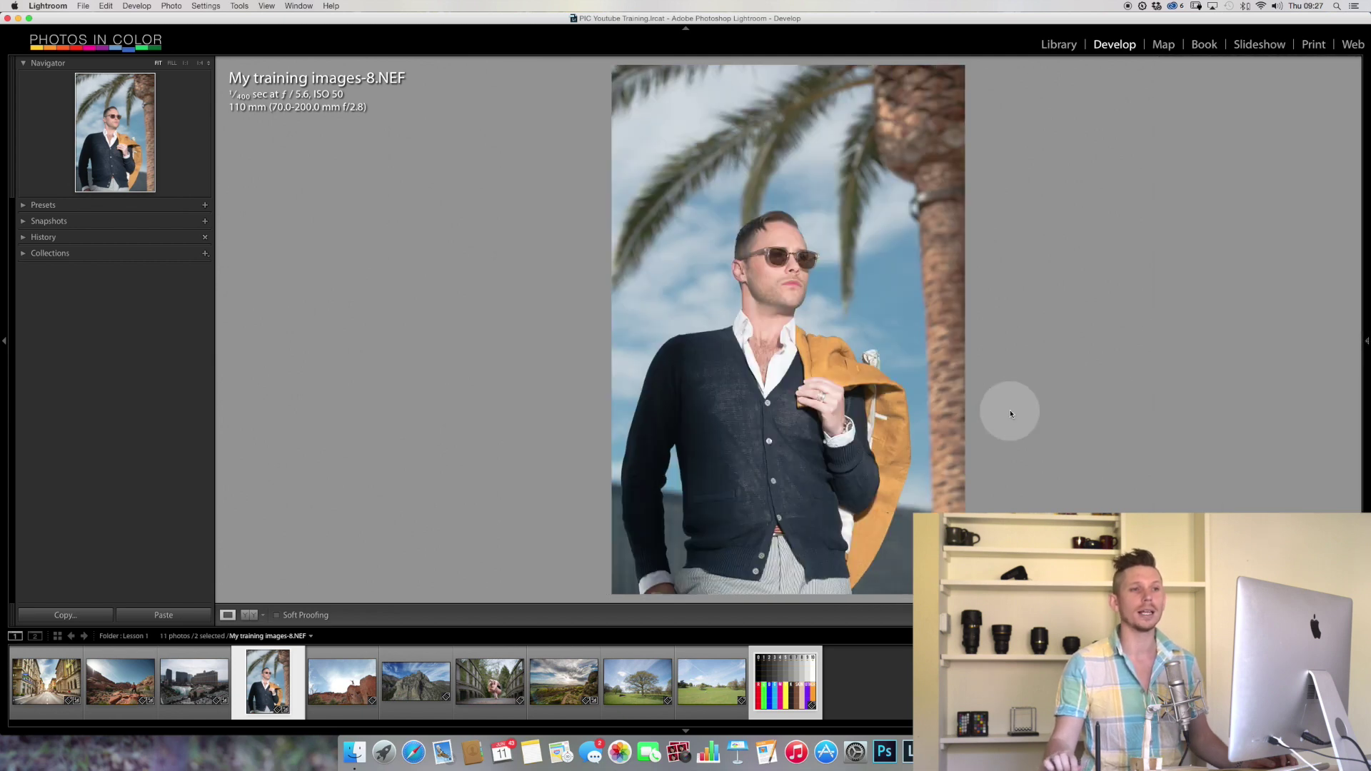
left_click(1367, 327)
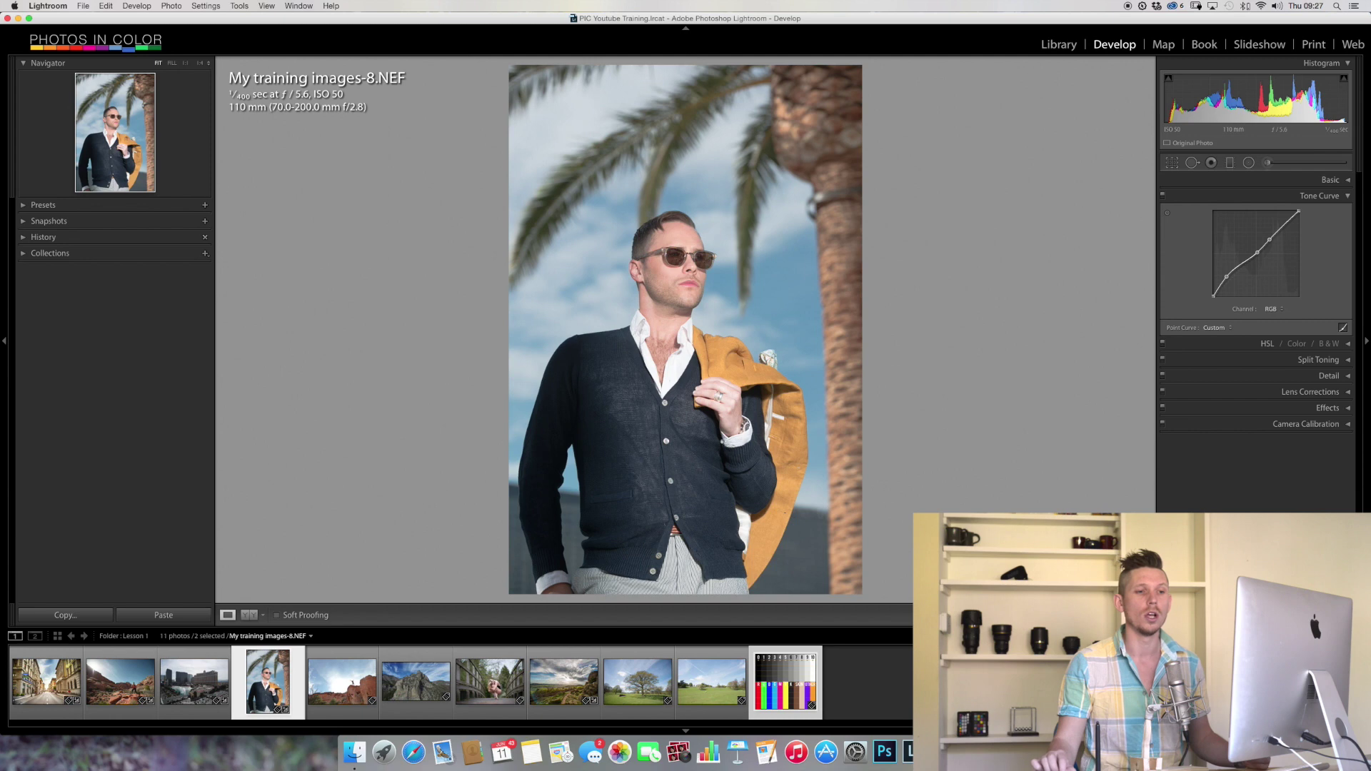
left_click(1287, 307)
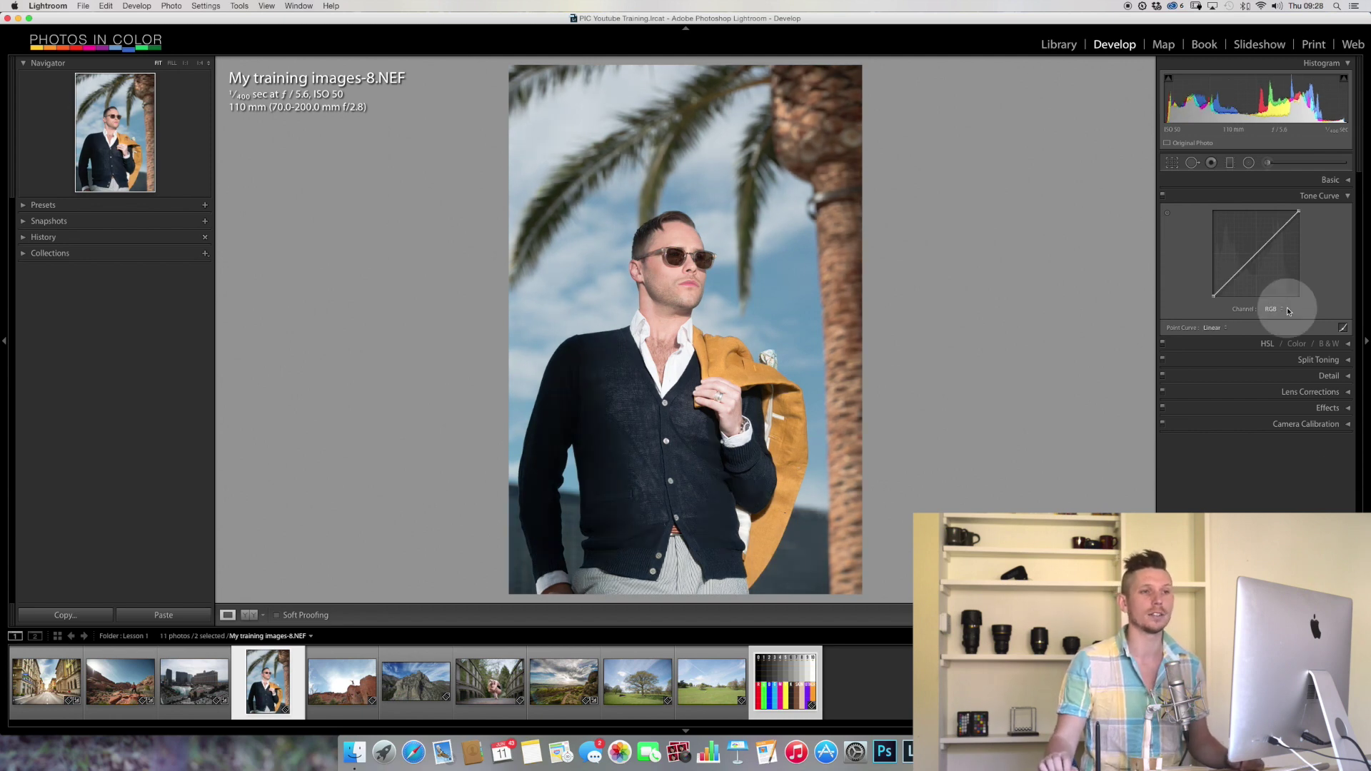
left_click(1255, 255)
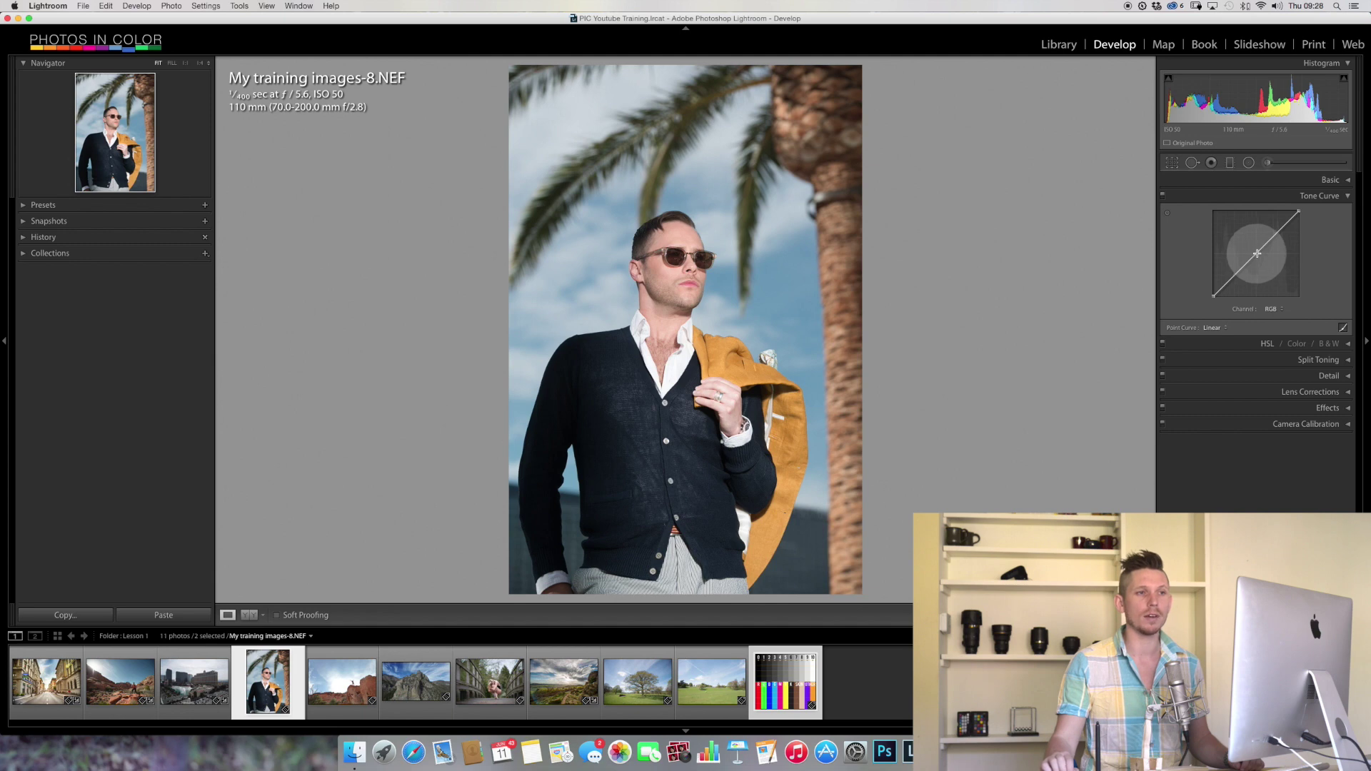
left_click(1236, 275)
left_click(1277, 231)
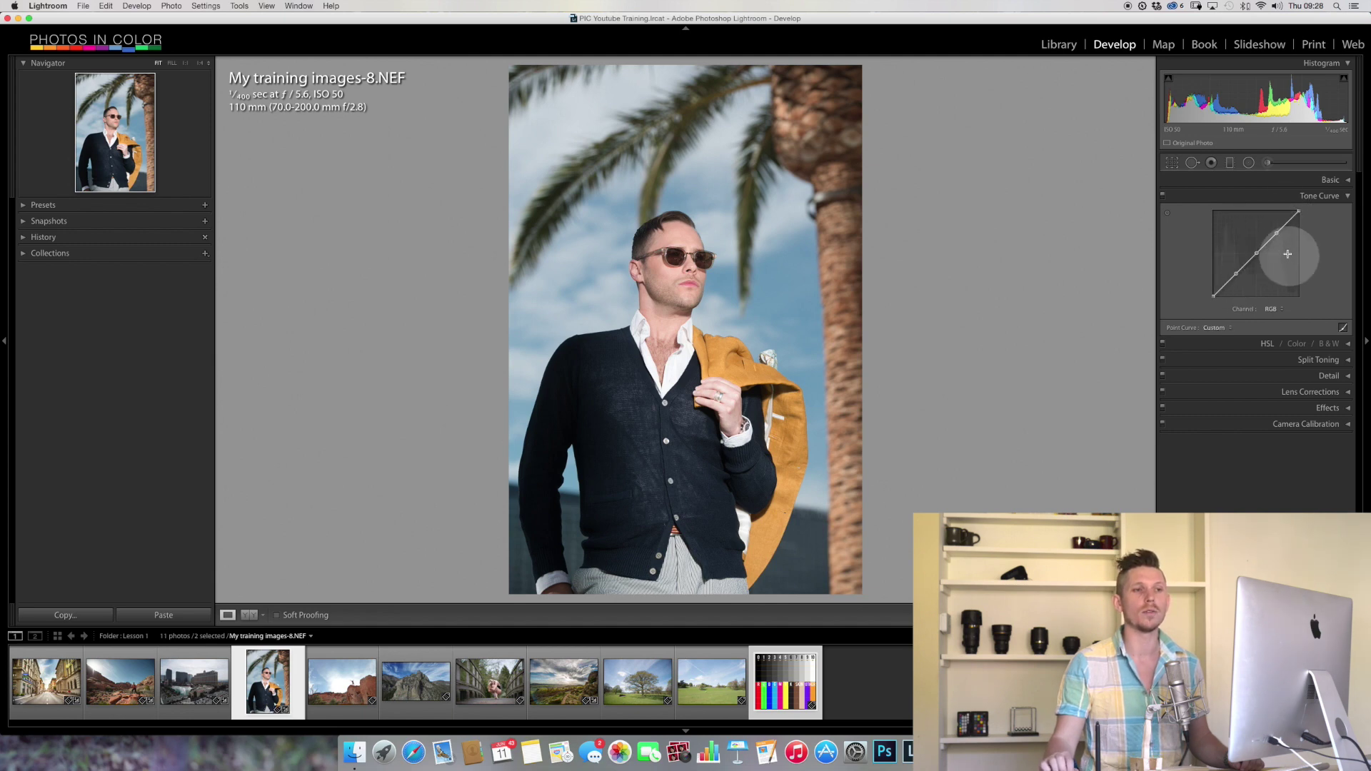
mouse_move(1276, 233)
left_mouse_down()
mouse_move(1267, 241)
mouse_move(1272, 230)
left_mouse_up()
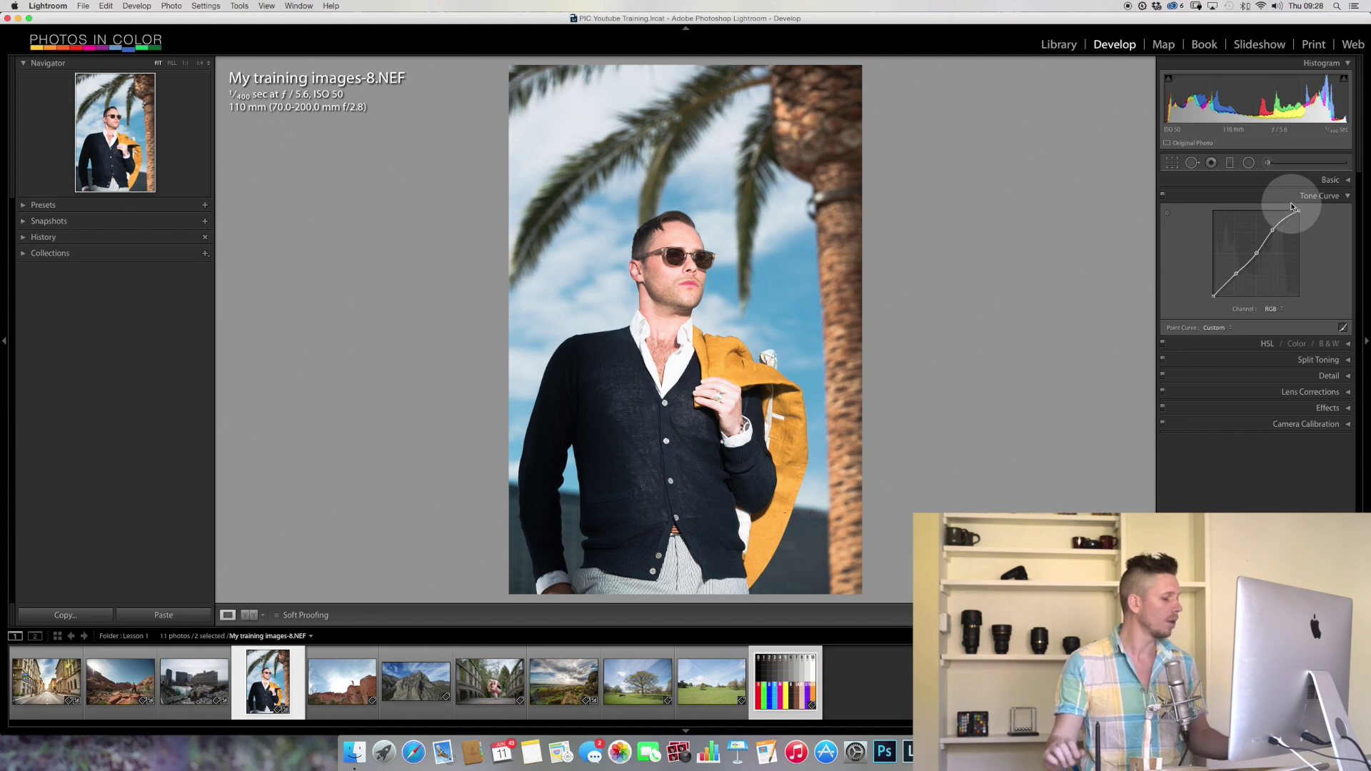
key("cmd+z")
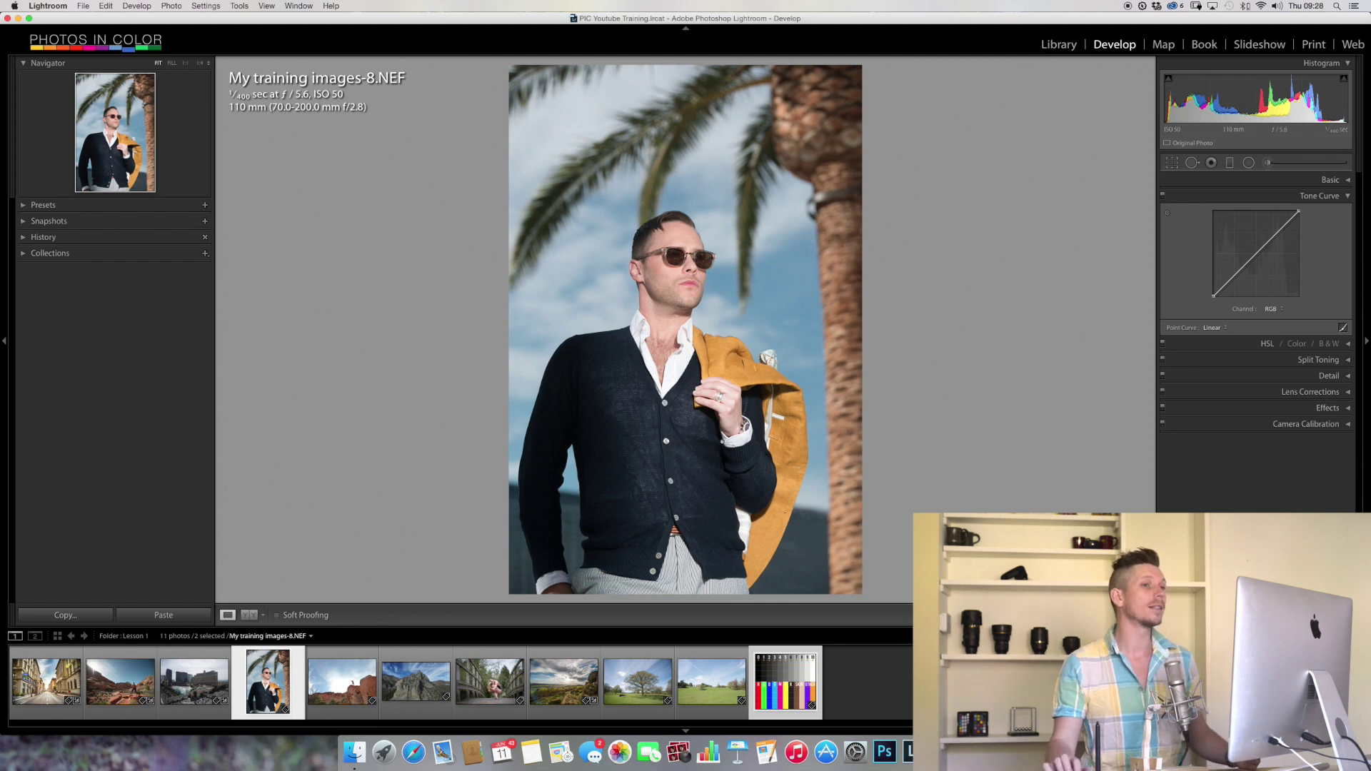
Step: Add low and high RGB curve points, testing deeper shadows, brighter highlights, then lifted shadows
left_click(1286, 426)
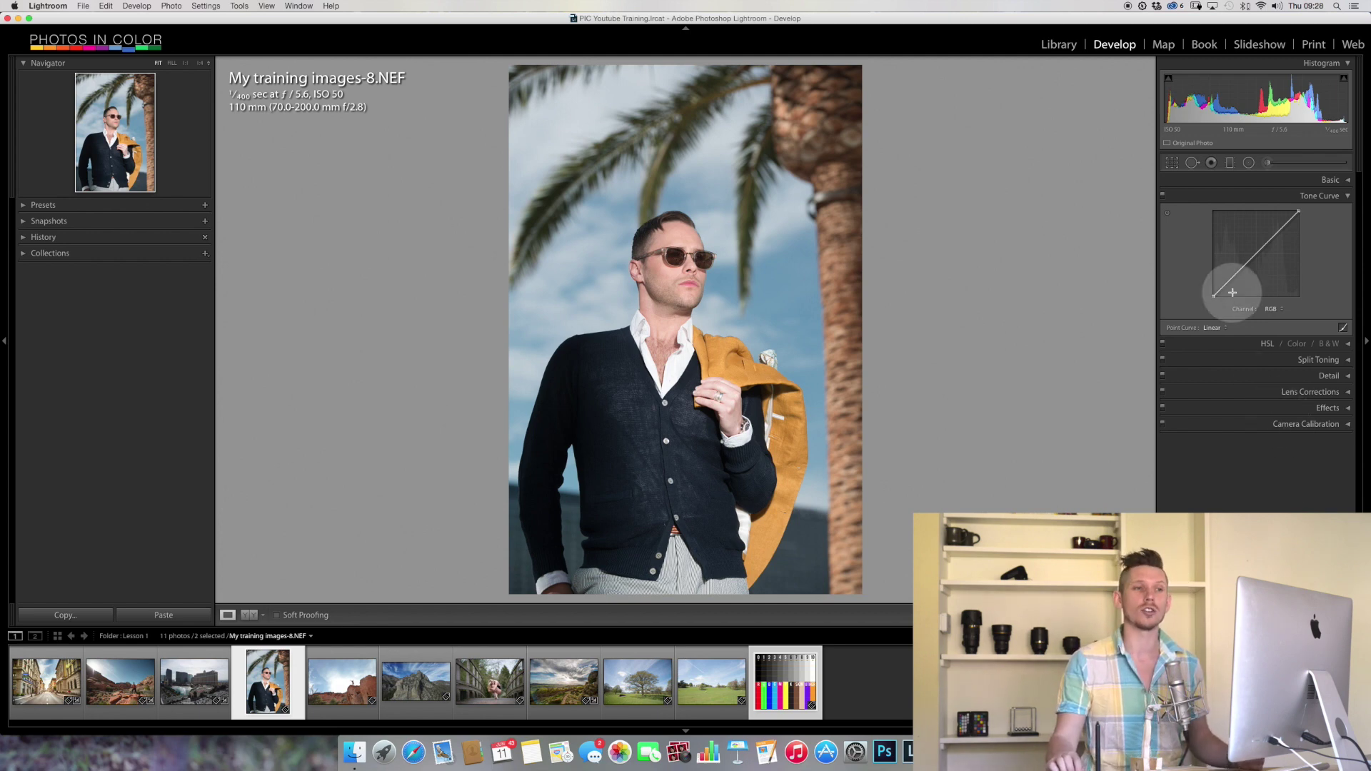
left_click(1241, 269)
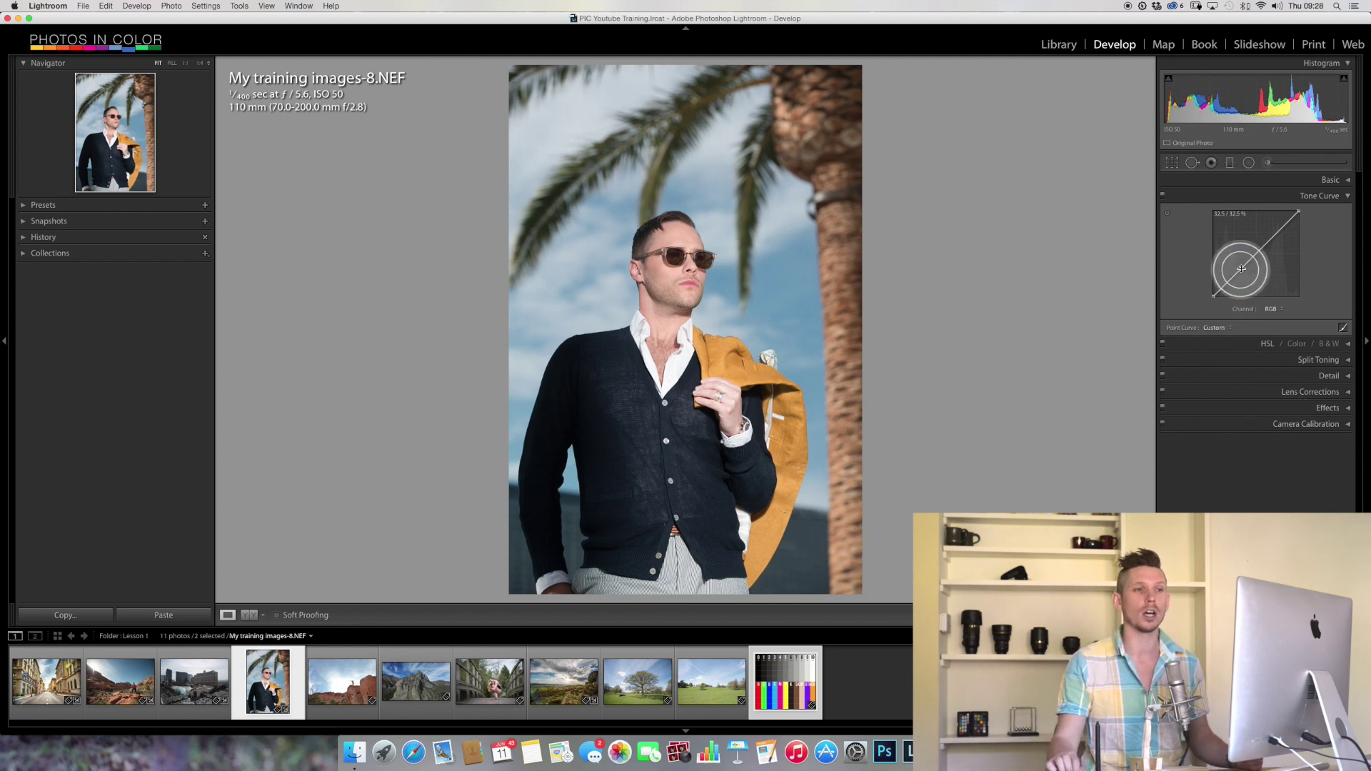
left_click(1275, 234)
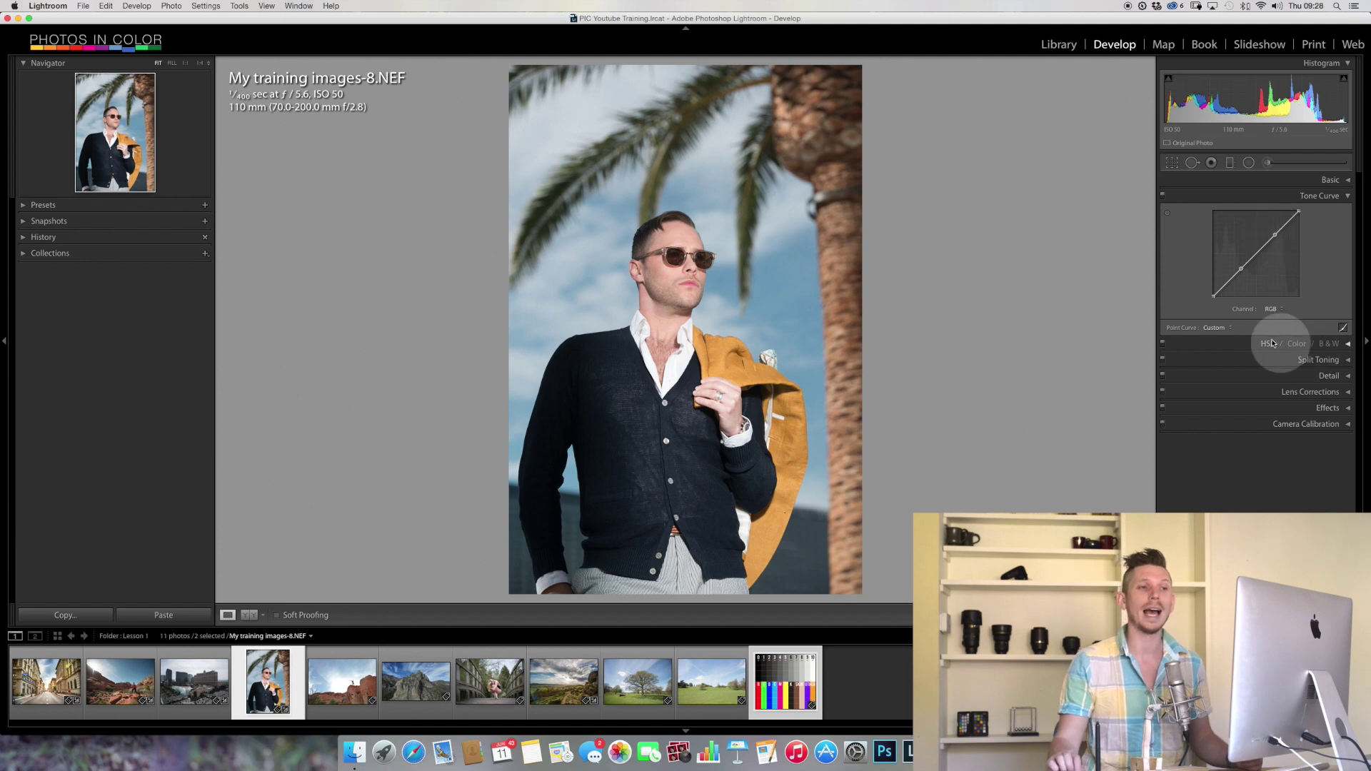
left_click_drag(1240, 275, 1240, 278)
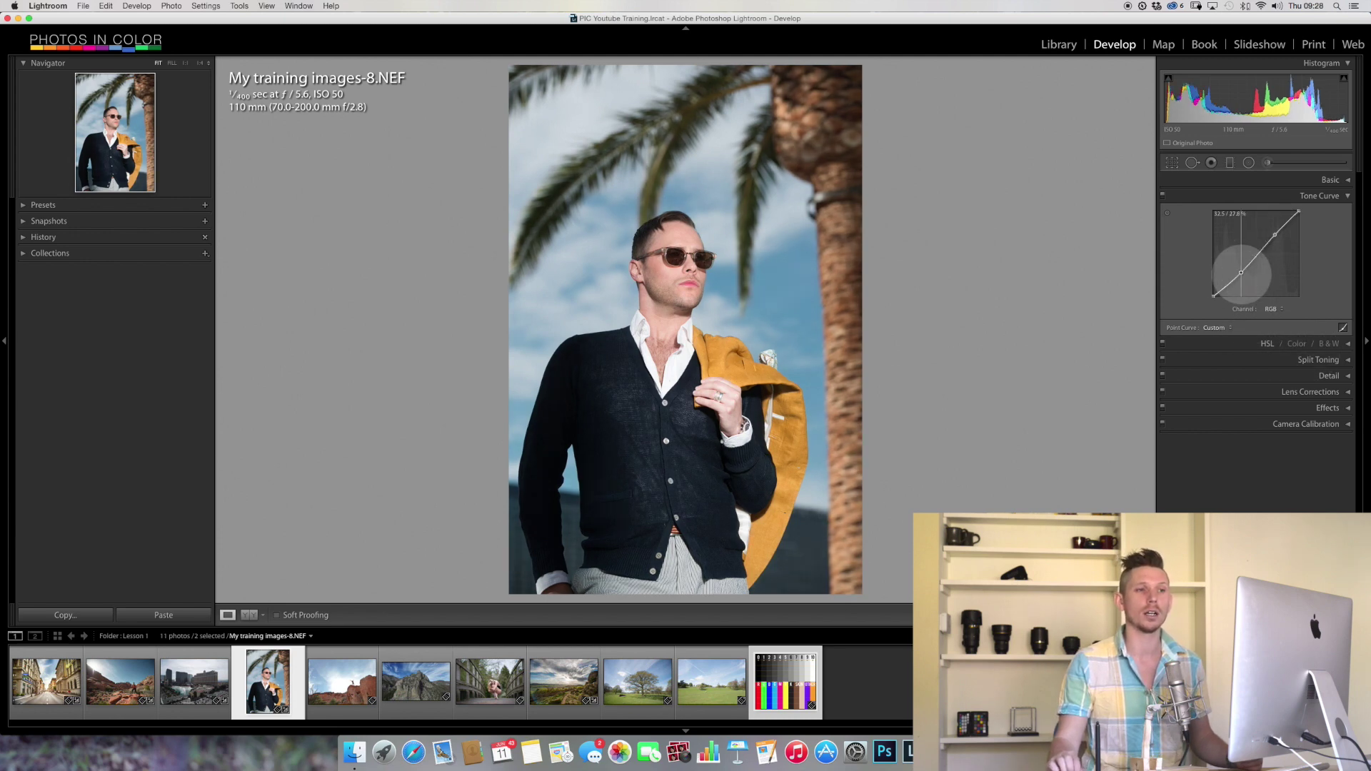
left_click_drag(1275, 234, 1272, 230)
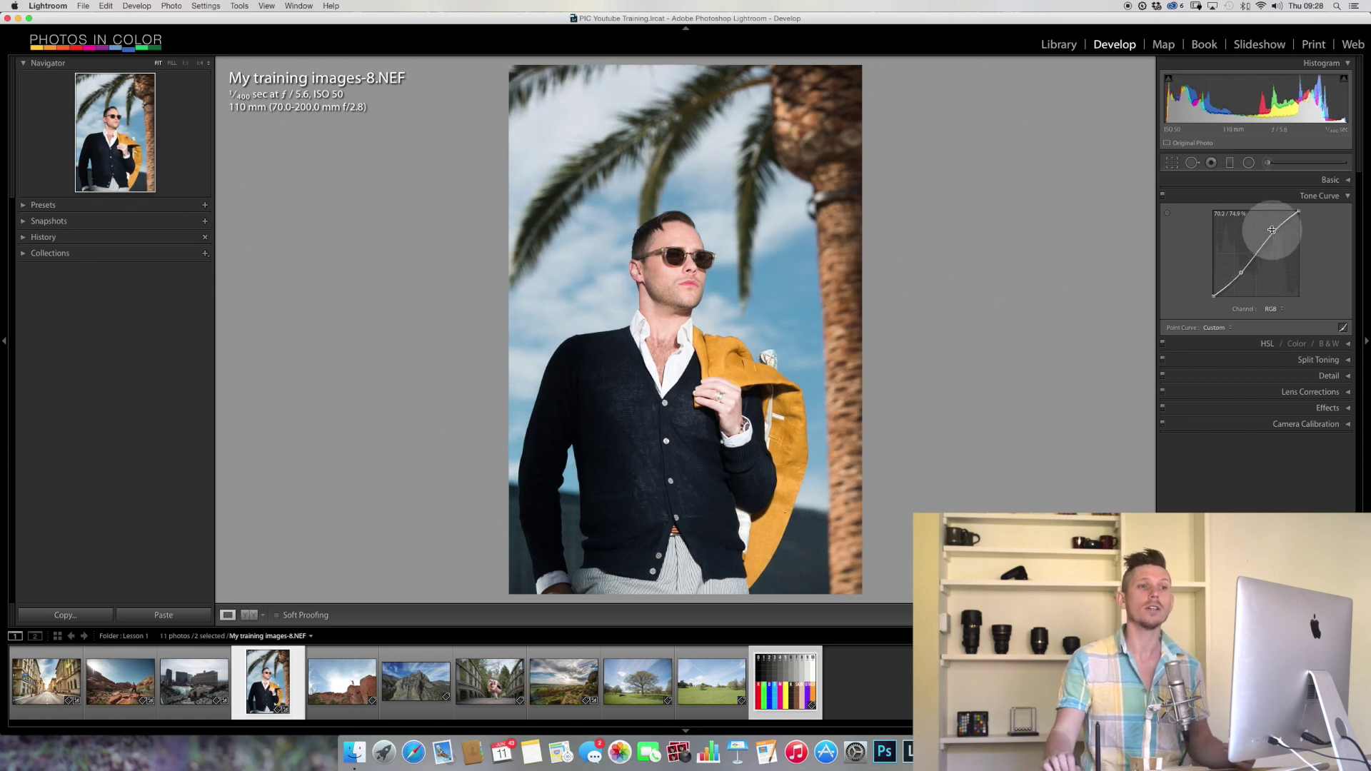
left_click_drag(1274, 232, 1278, 236)
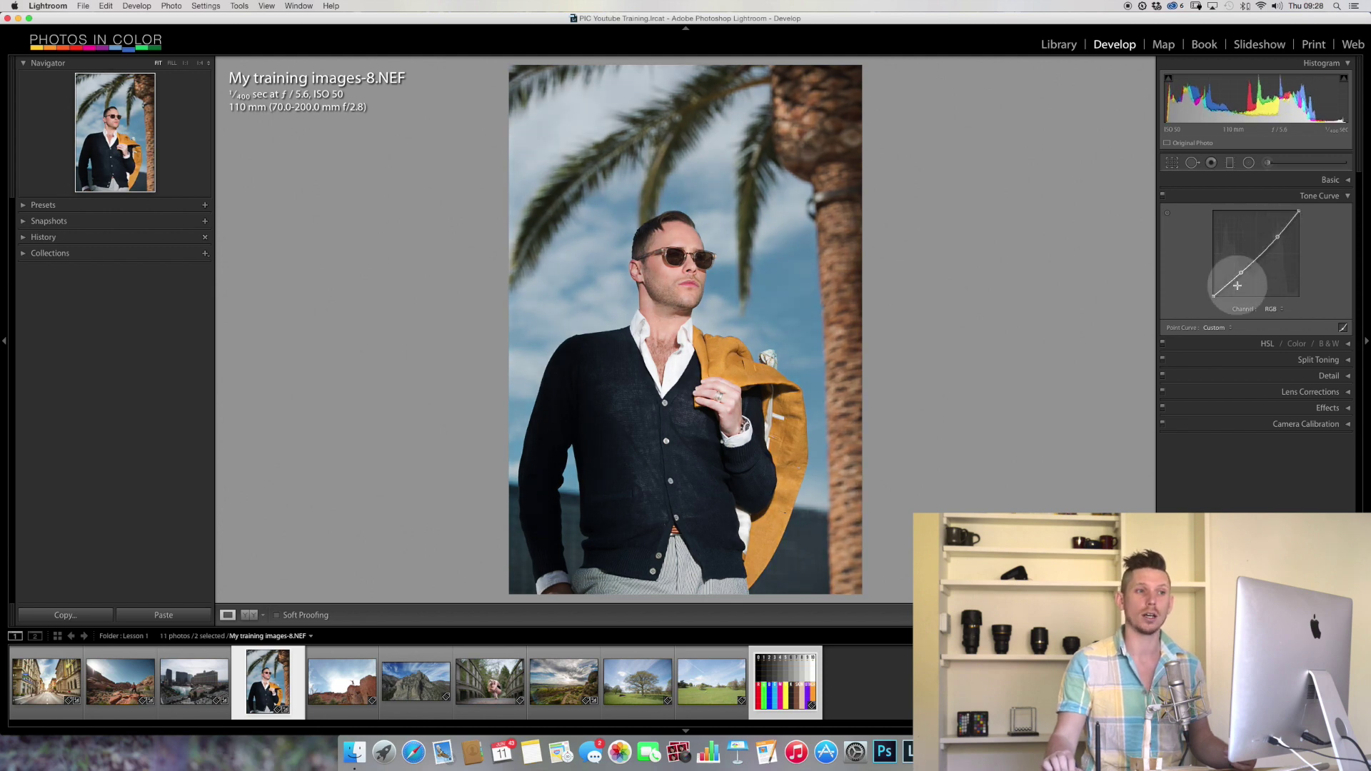
left_click_drag(1241, 272, 1232, 271)
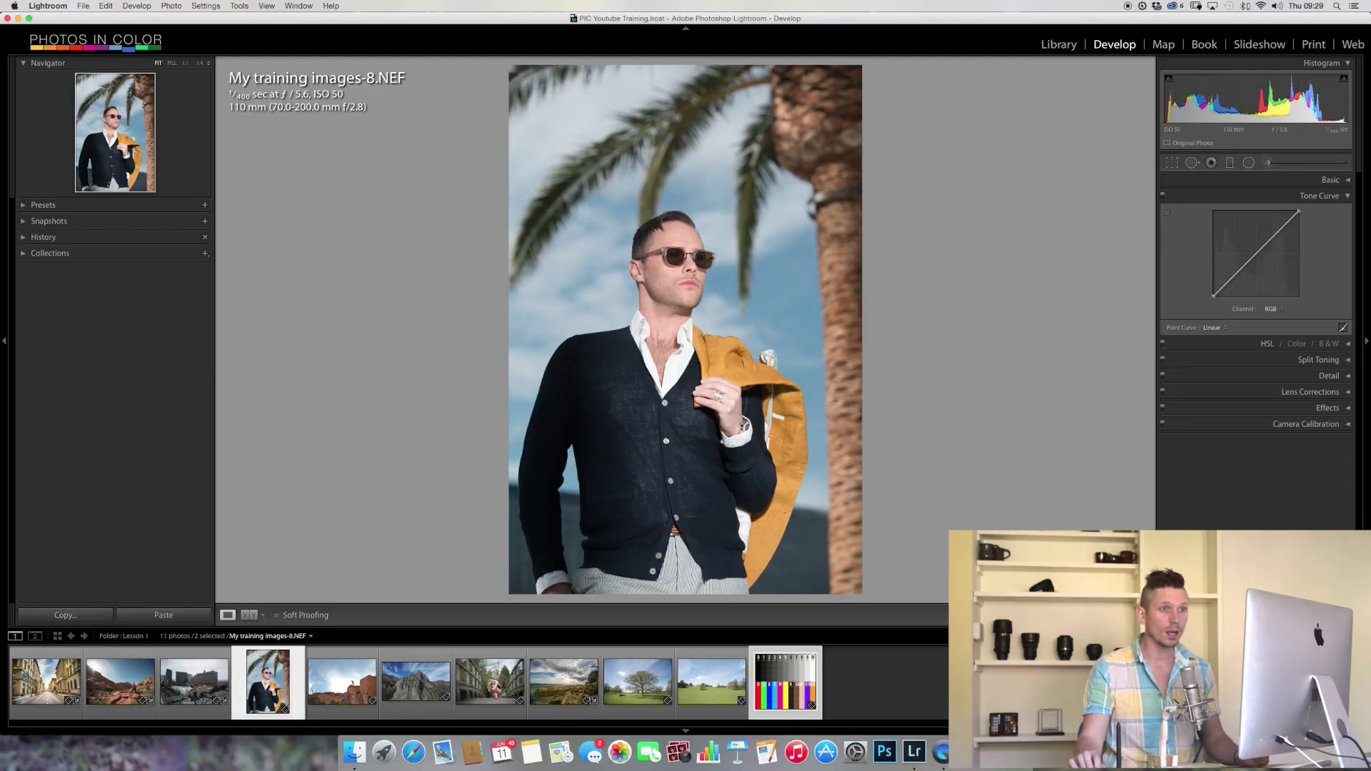
Step: Switch the tone curve to the Red channel, test pink and cyan tints, then undo twice
left_click(1281, 310)
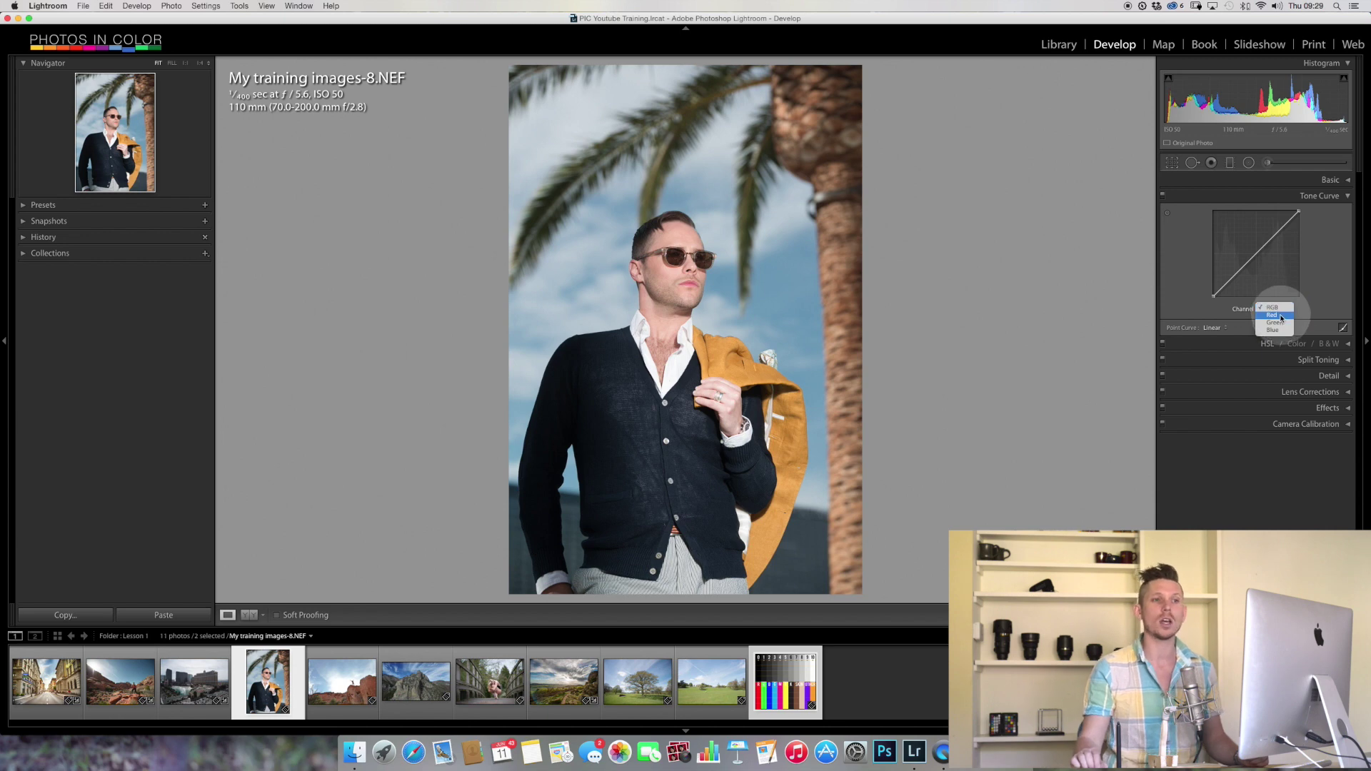
left_click(1281, 316)
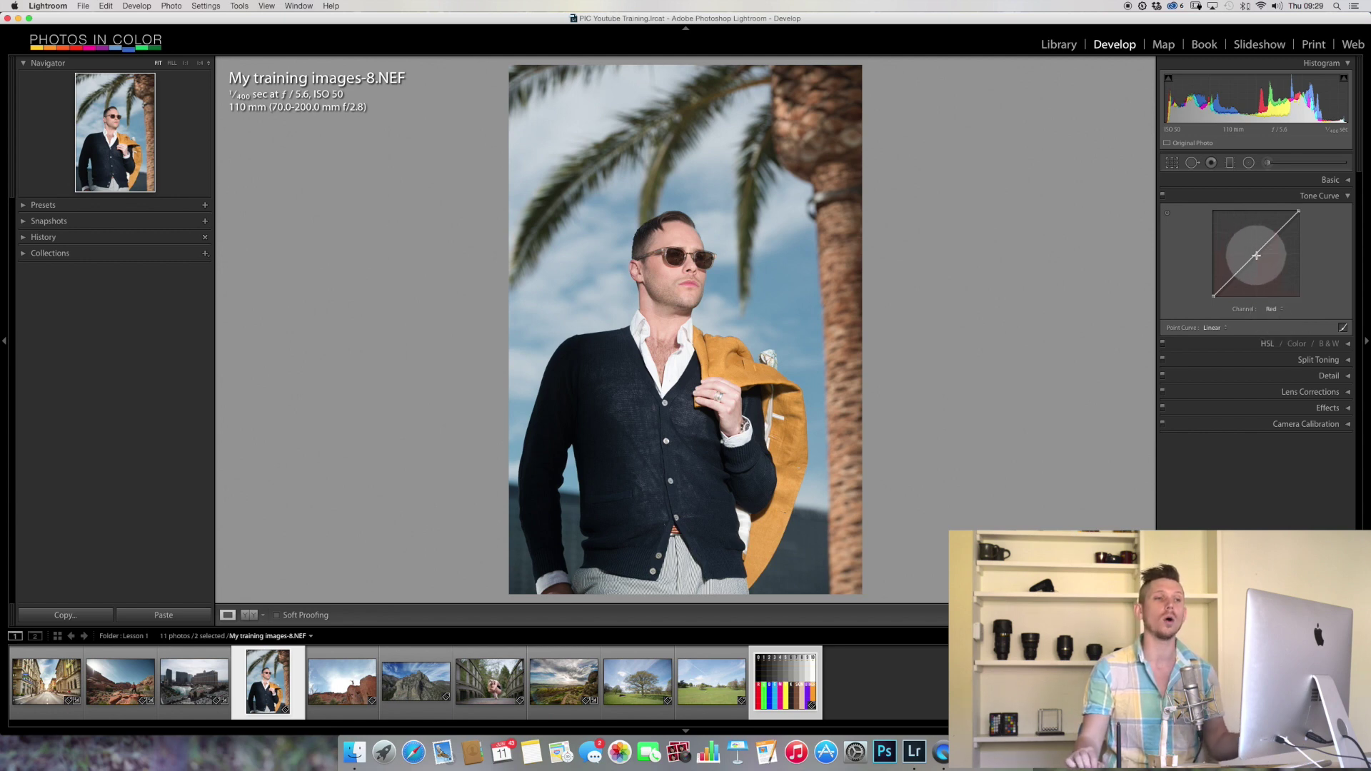
left_click_drag(1257, 255, 1251, 250)
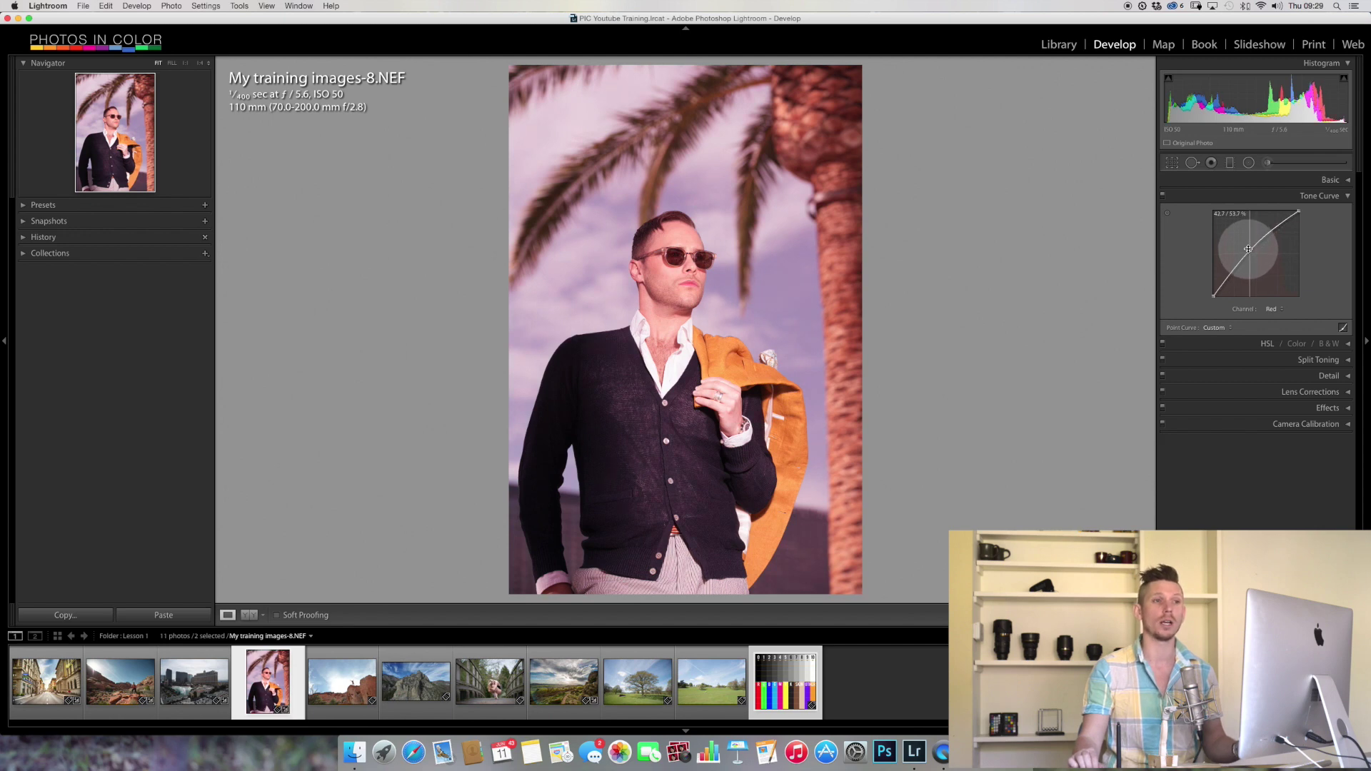
left_click_drag(1251, 250, 1261, 262)
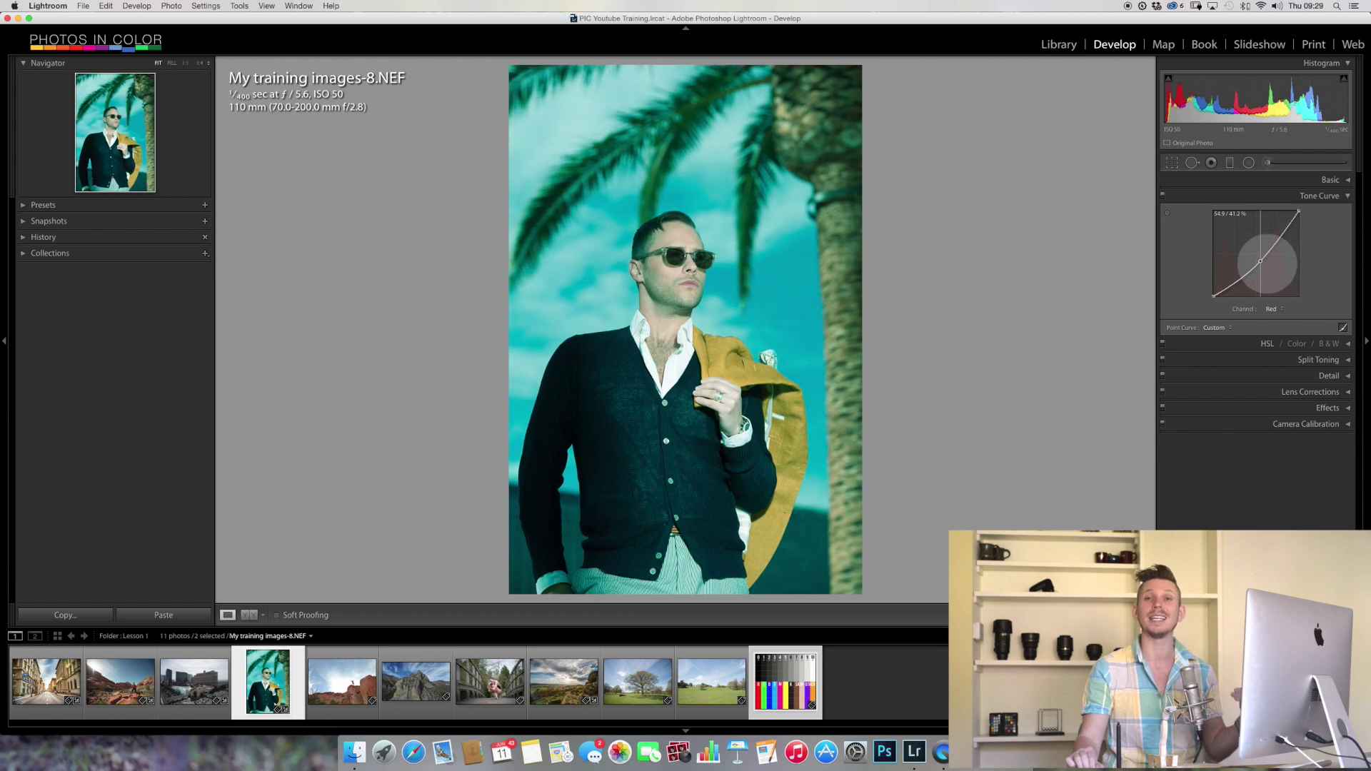
left_click_drag(1260, 262, 1254, 261)
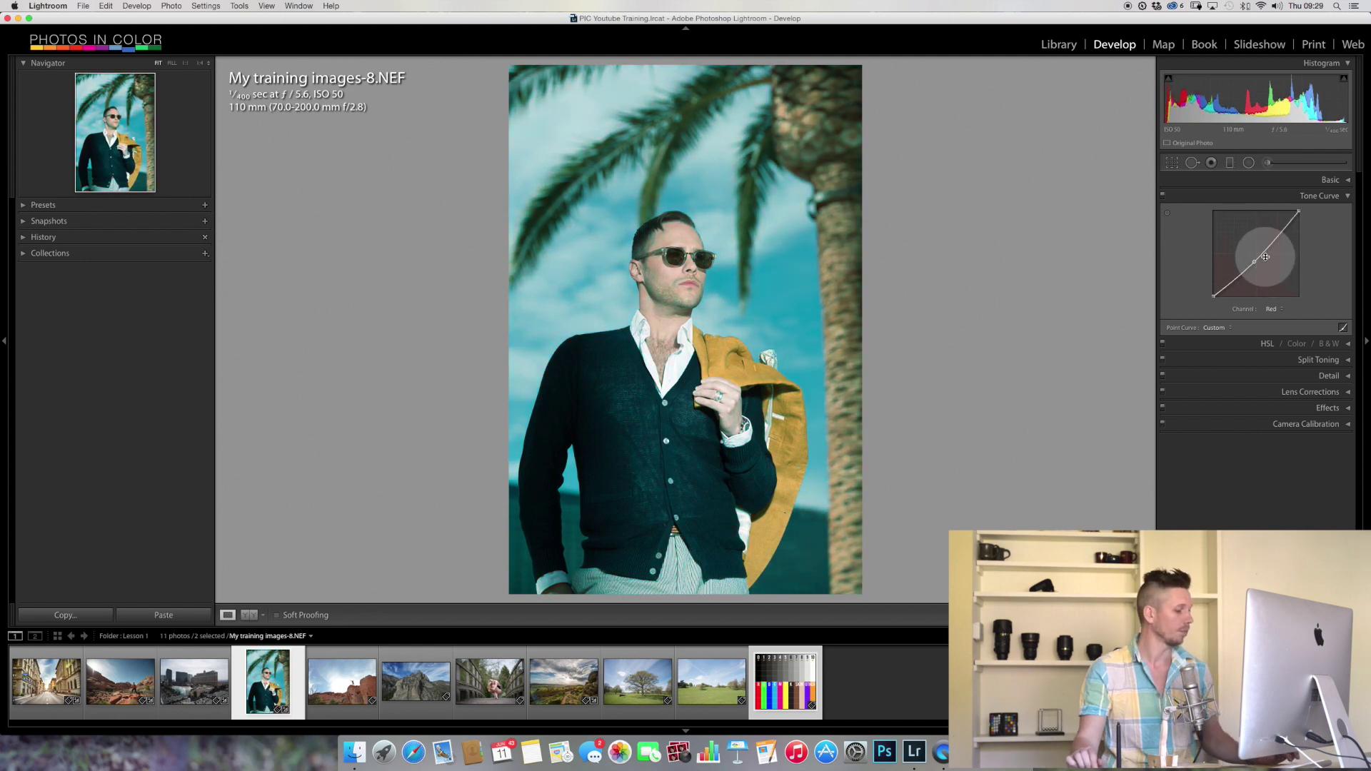
key("super+z")
key("super+z")
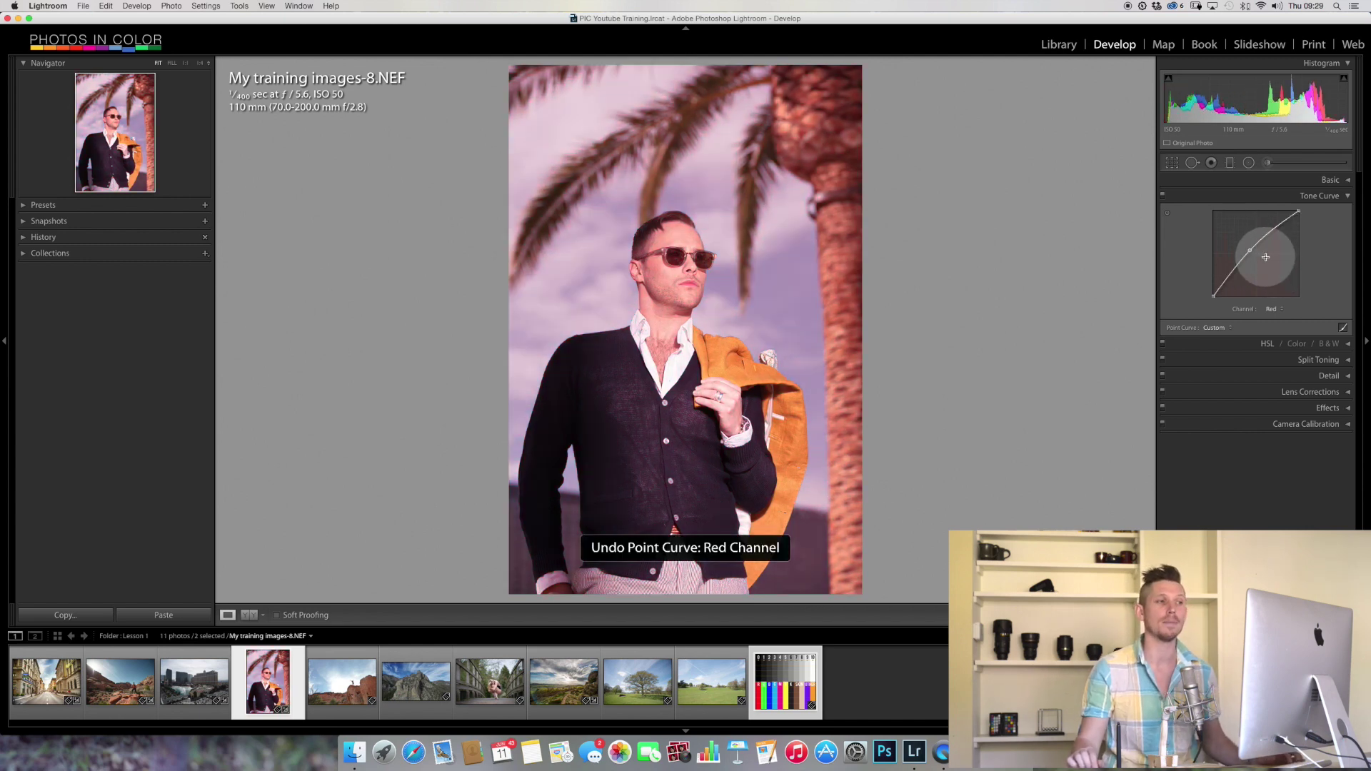
key("super+z")
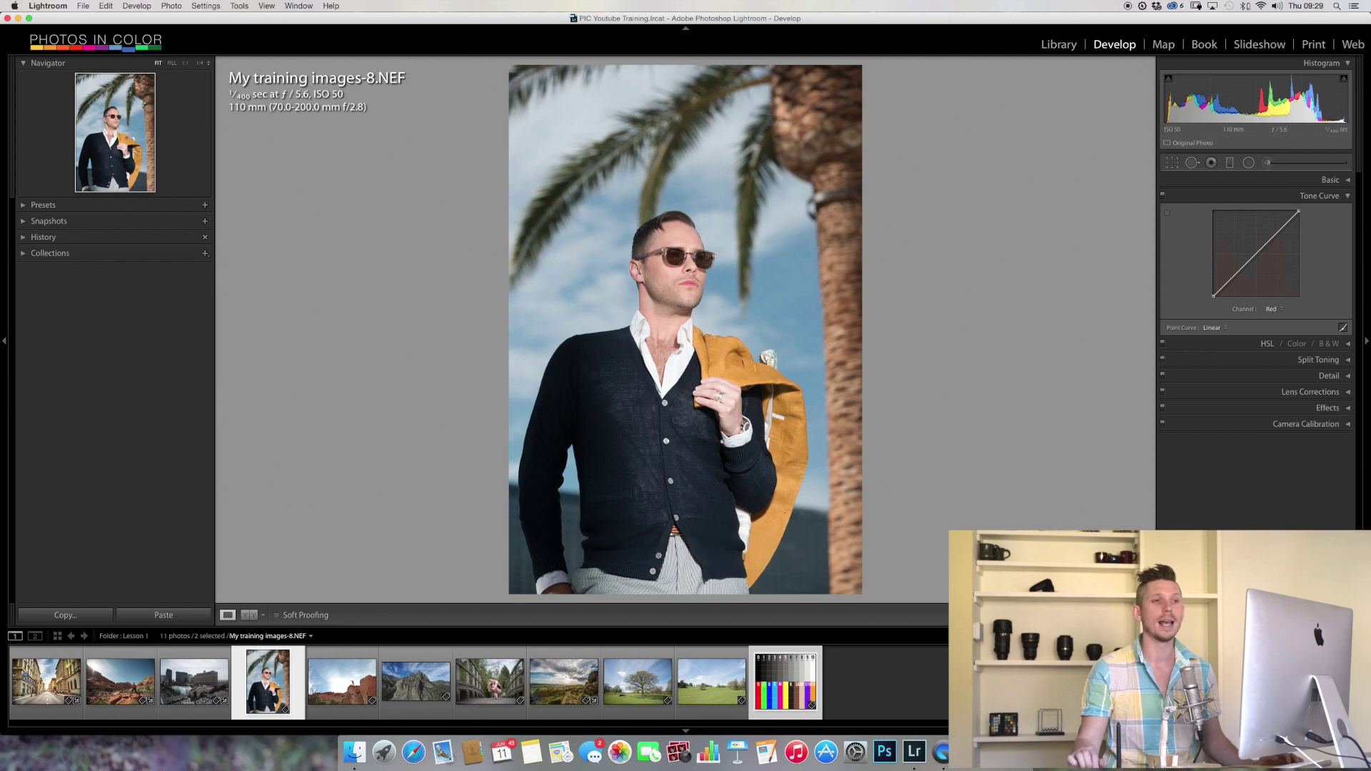
Step: Open Color Palet Grid and crop it down to the R, G, B columns
left_click(786, 684)
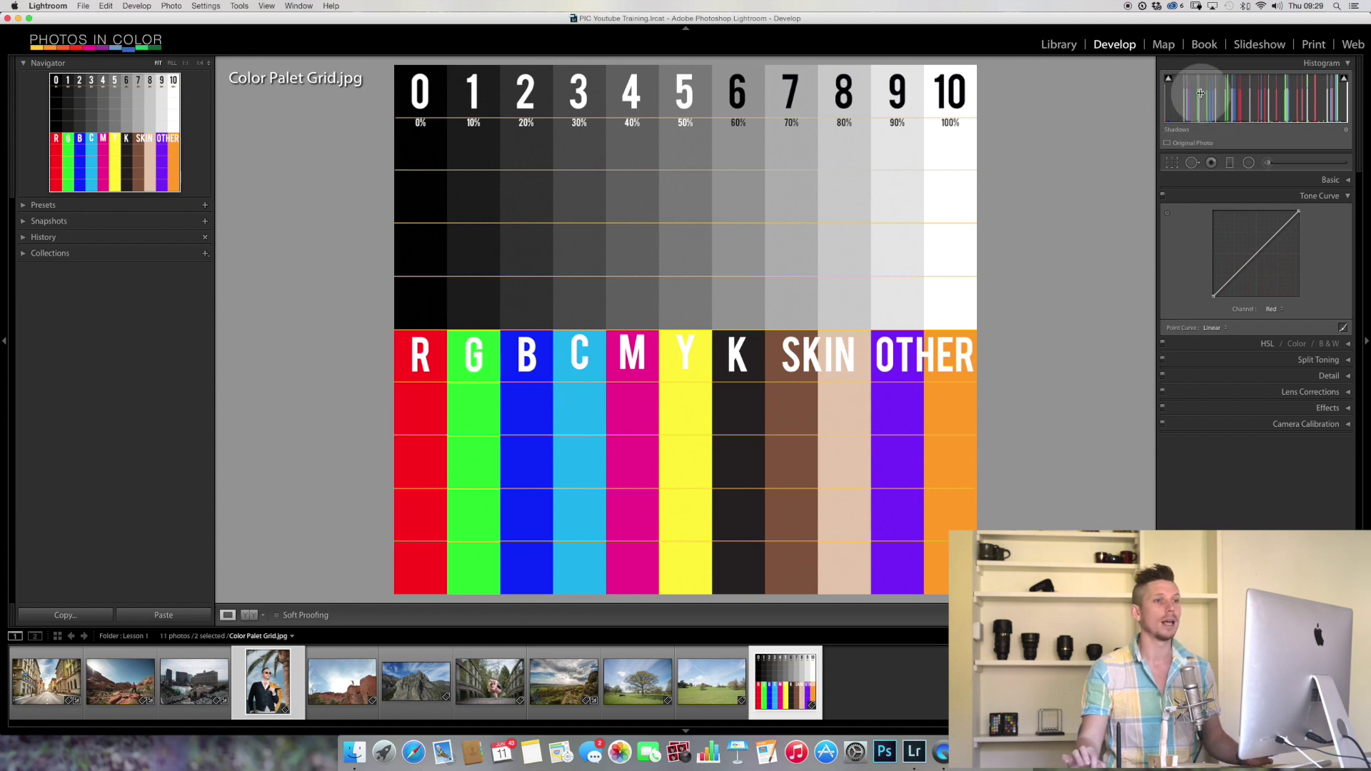
left_click(1172, 163)
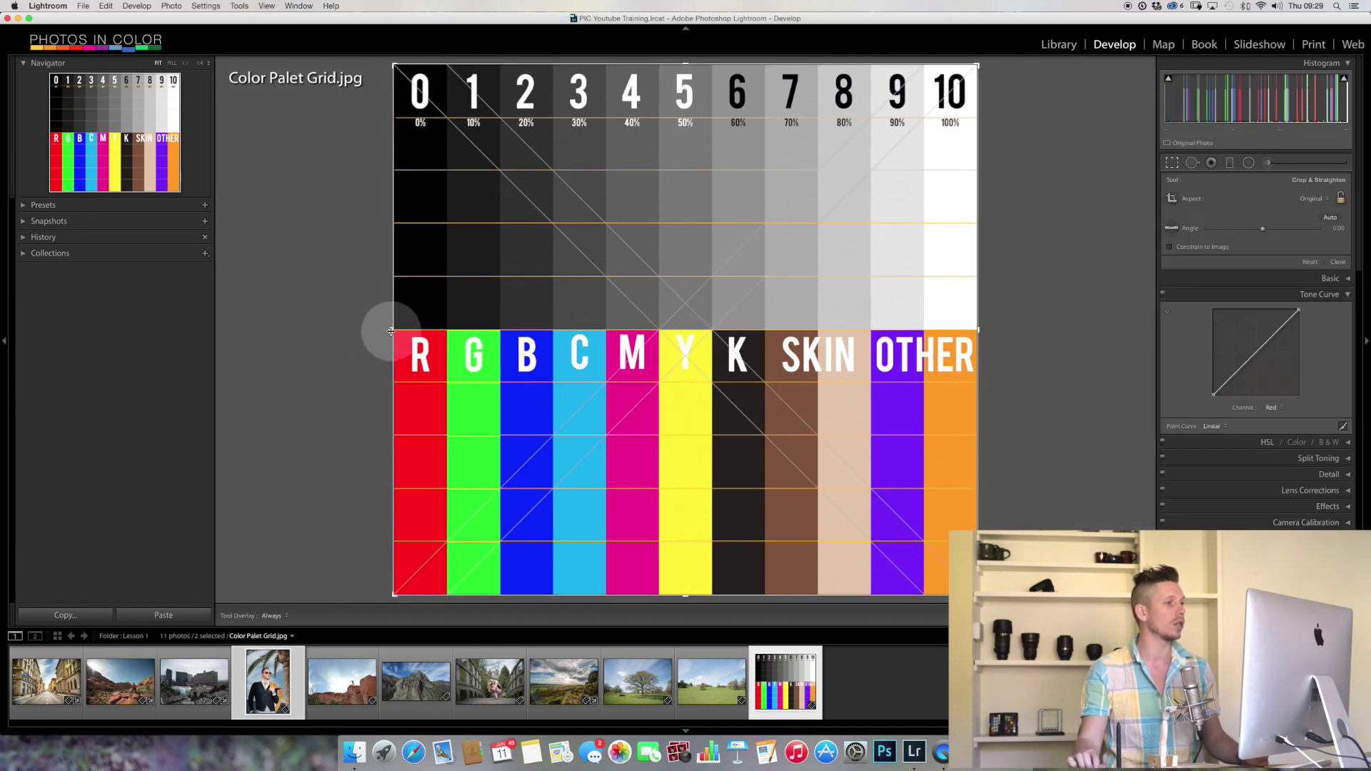
left_click_drag(397, 331, 367, 352)
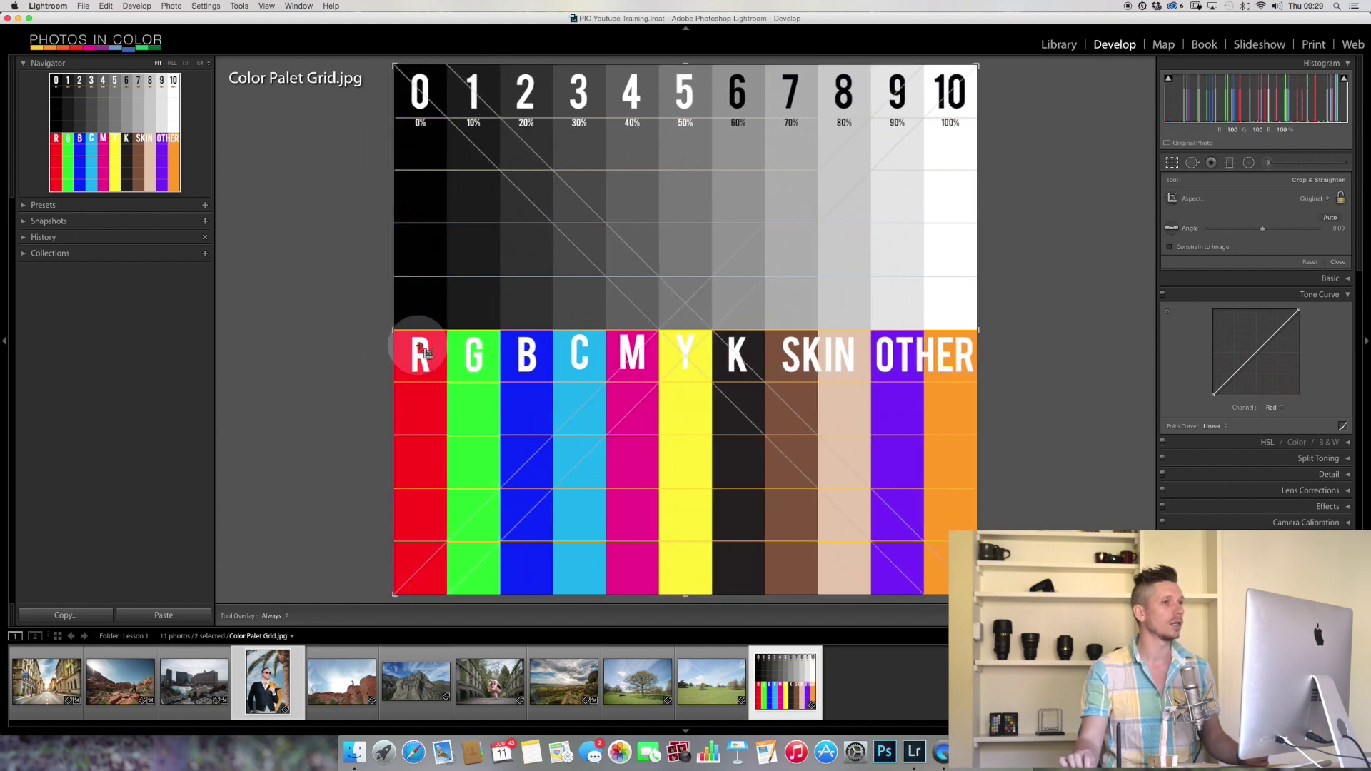
left_click_drag(975, 63, 765, 197)
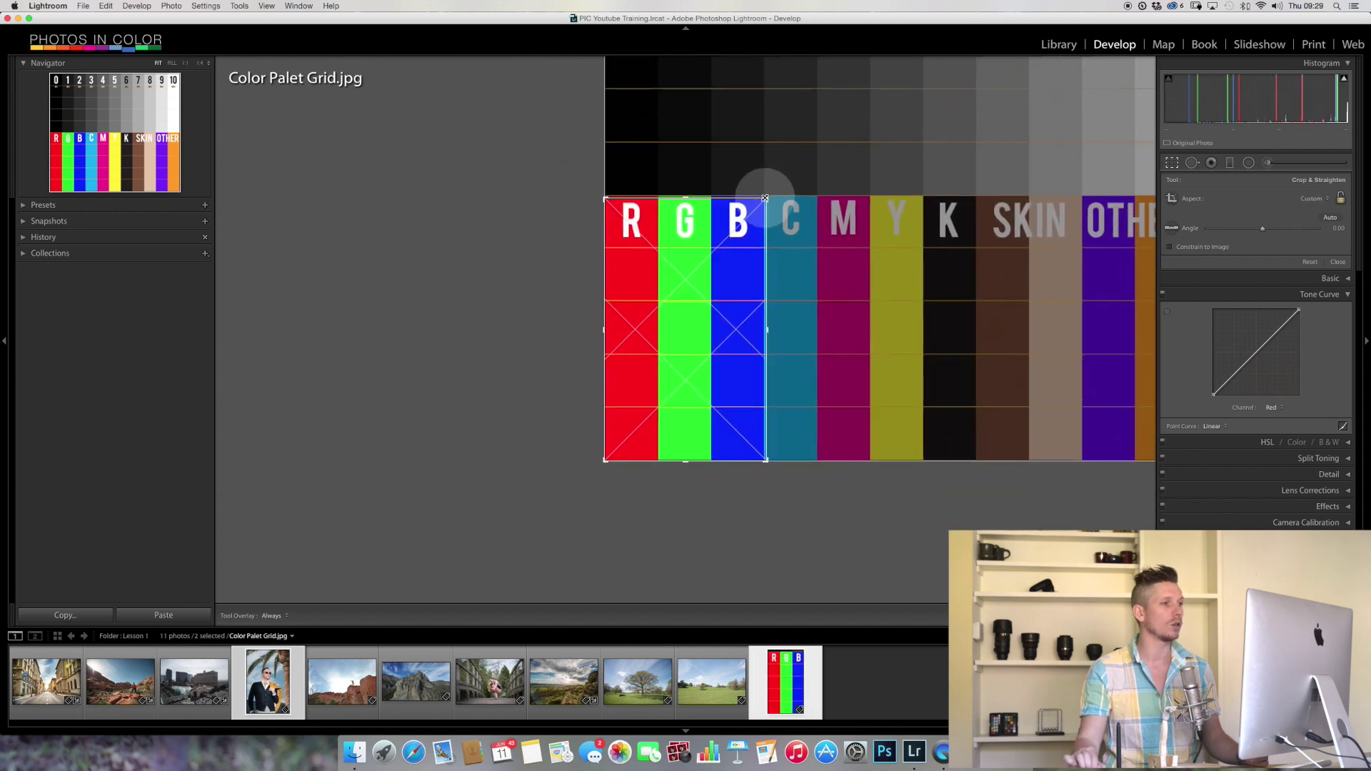
key("Return")
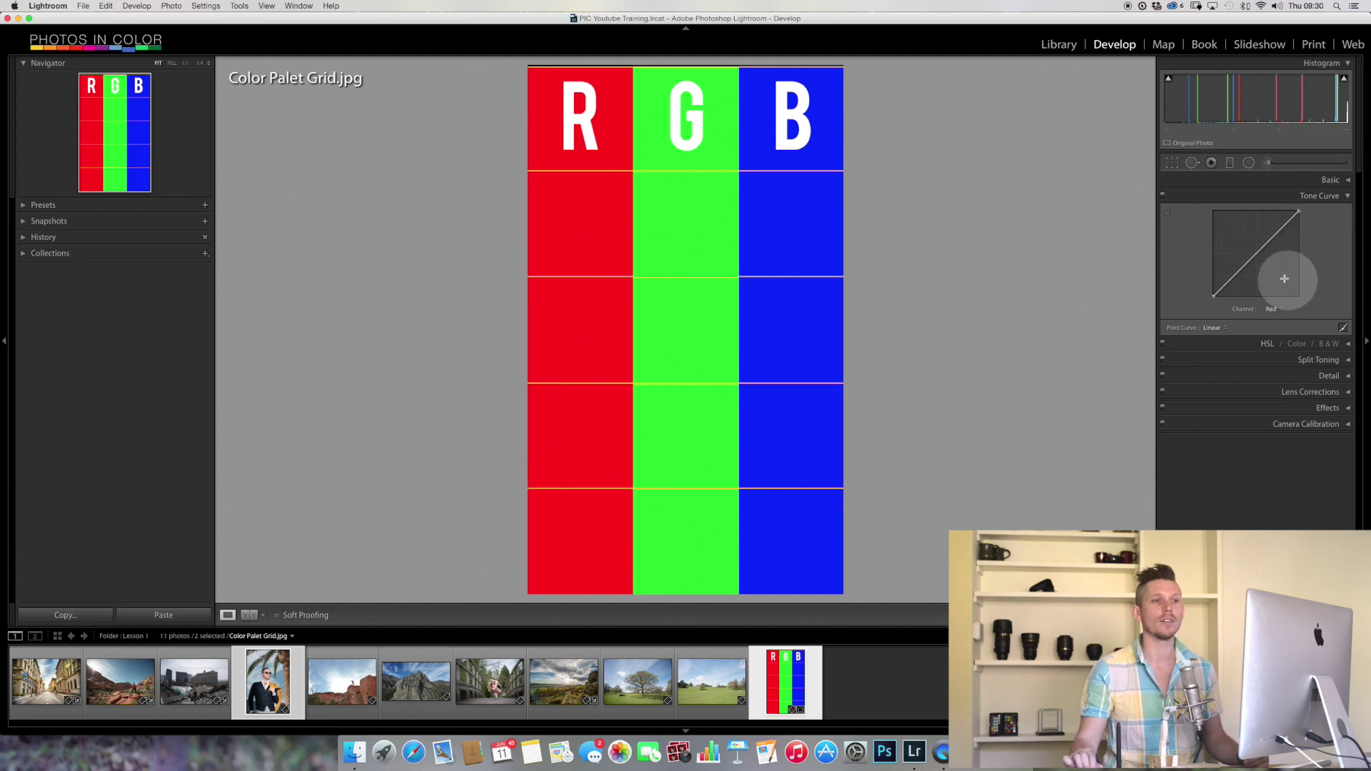
Step: Darken the red and green columns with channel curve points, removing each afterward
mouse_move(1254, 257)
left_mouse_down()
mouse_move(1265, 279)
mouse_move(1261, 246)
mouse_move(1269, 289)
mouse_move(1263, 263)
left_mouse_up()
double_click(1255, 267)
left_click(1276, 308)
left_click(1275, 315)
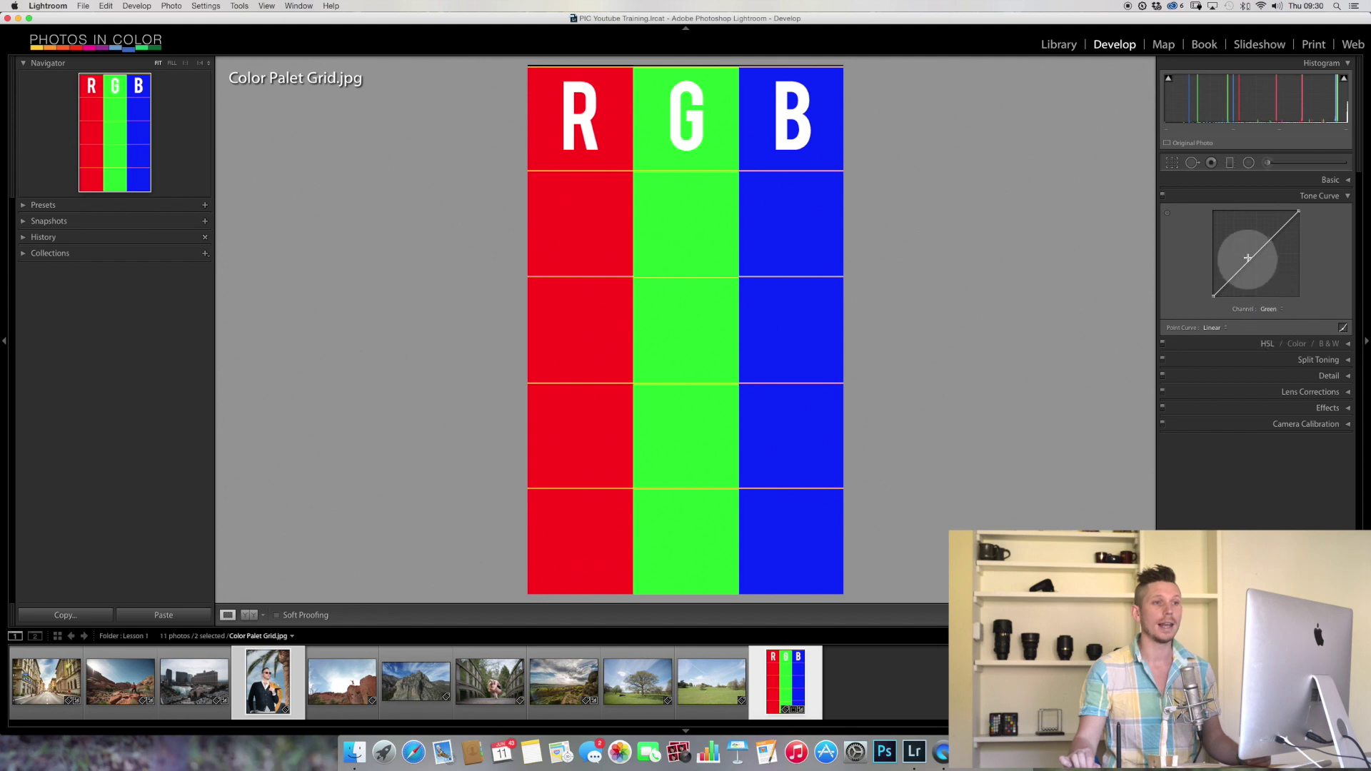
mouse_move(1256, 256)
left_mouse_down()
mouse_move(1307, 306)
mouse_move(1271, 291)
mouse_move(1316, 312)
mouse_move(1268, 264)
left_mouse_up()
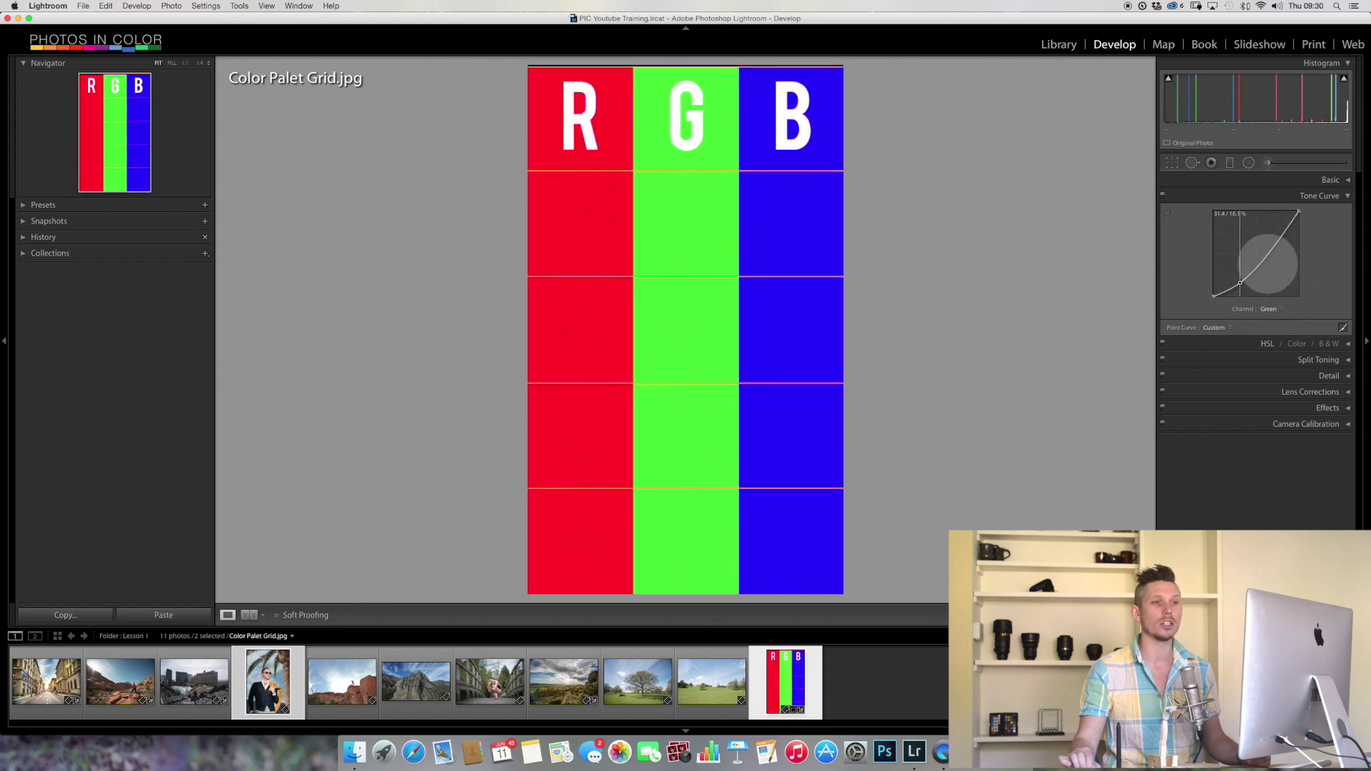
double_click(1242, 284)
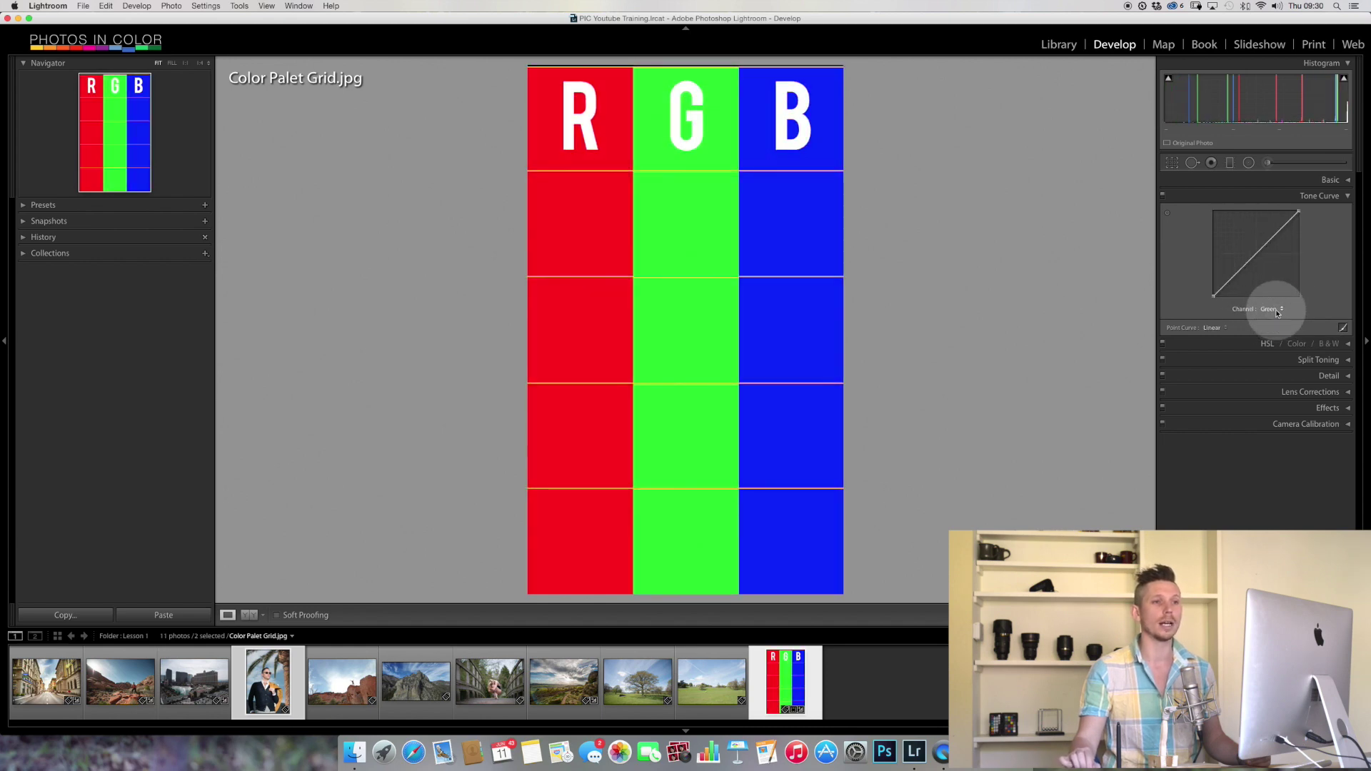
Step: Shift blue toward purple and bend the curve steeply, then reset the crop and curve
mouse_move(1255, 255)
left_mouse_down()
mouse_move(1285, 297)
mouse_move(1315, 297)
mouse_move(1267, 269)
left_mouse_up()
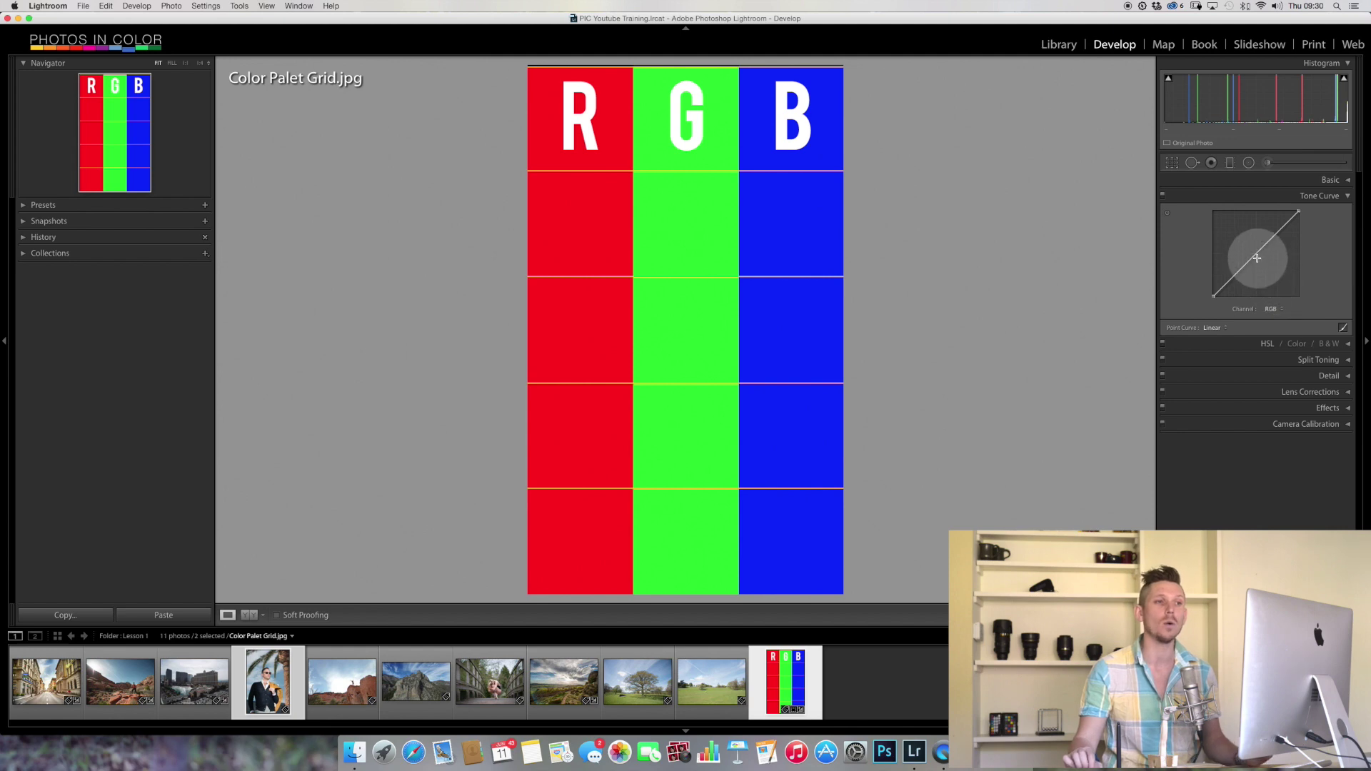
left_click_drag(1255, 257, 1235, 279)
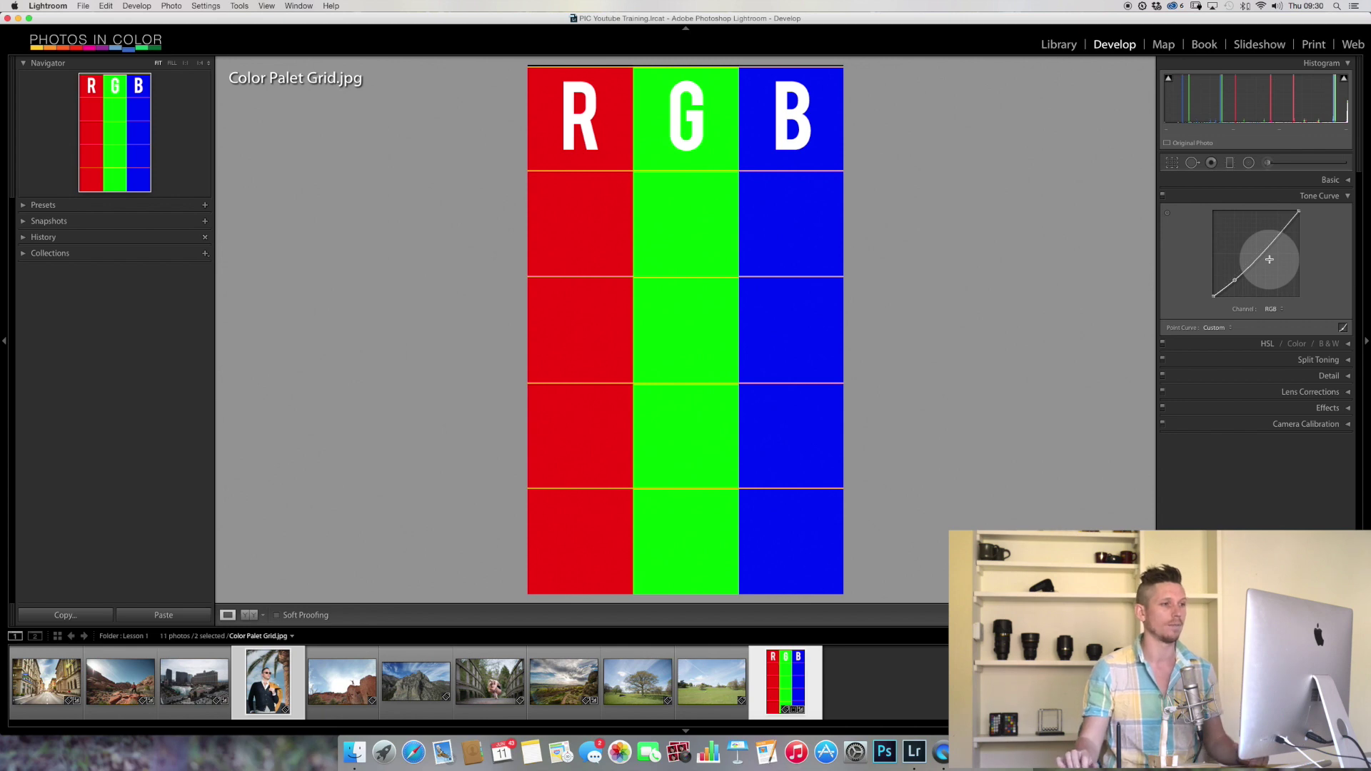
key("super+shift+r")
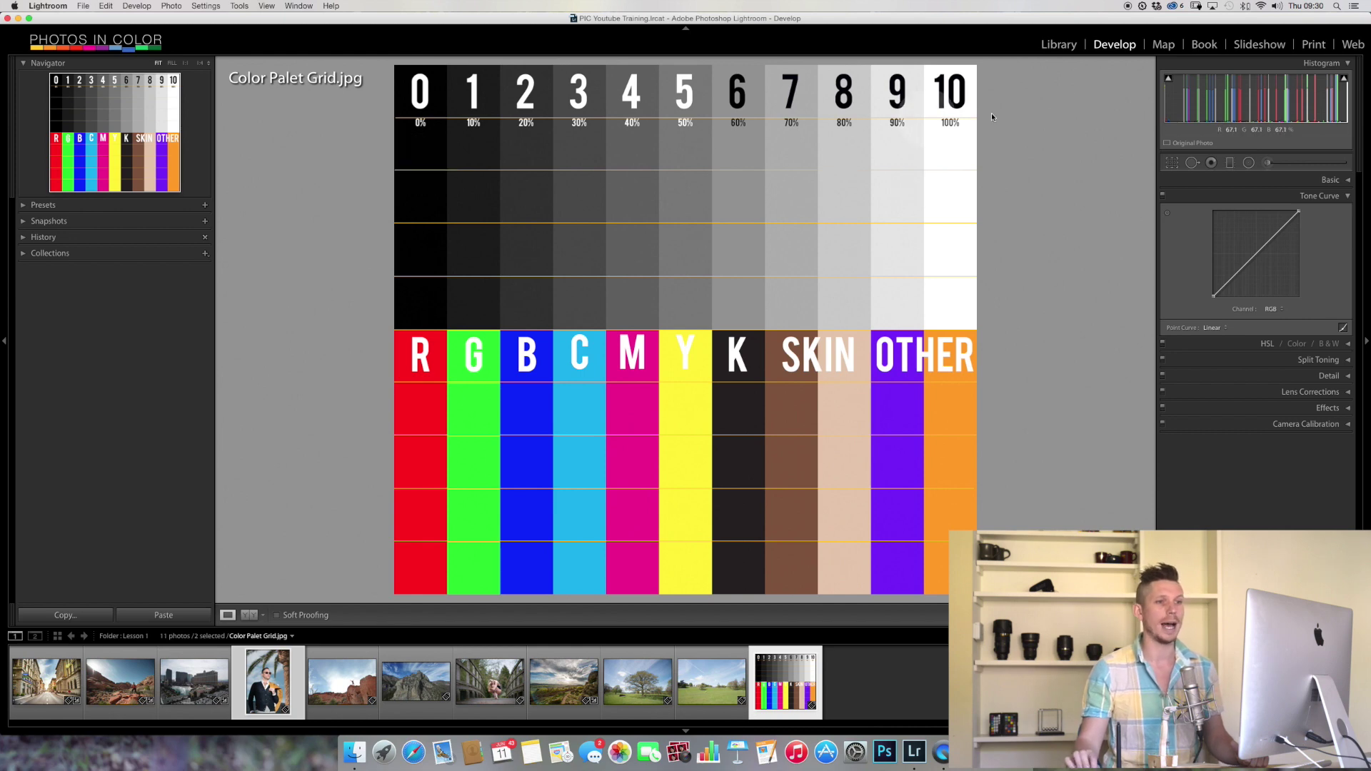
mouse_move(1253, 254)
left_mouse_down()
mouse_move(1253, 239)
mouse_move(1253, 268)
left_mouse_up()
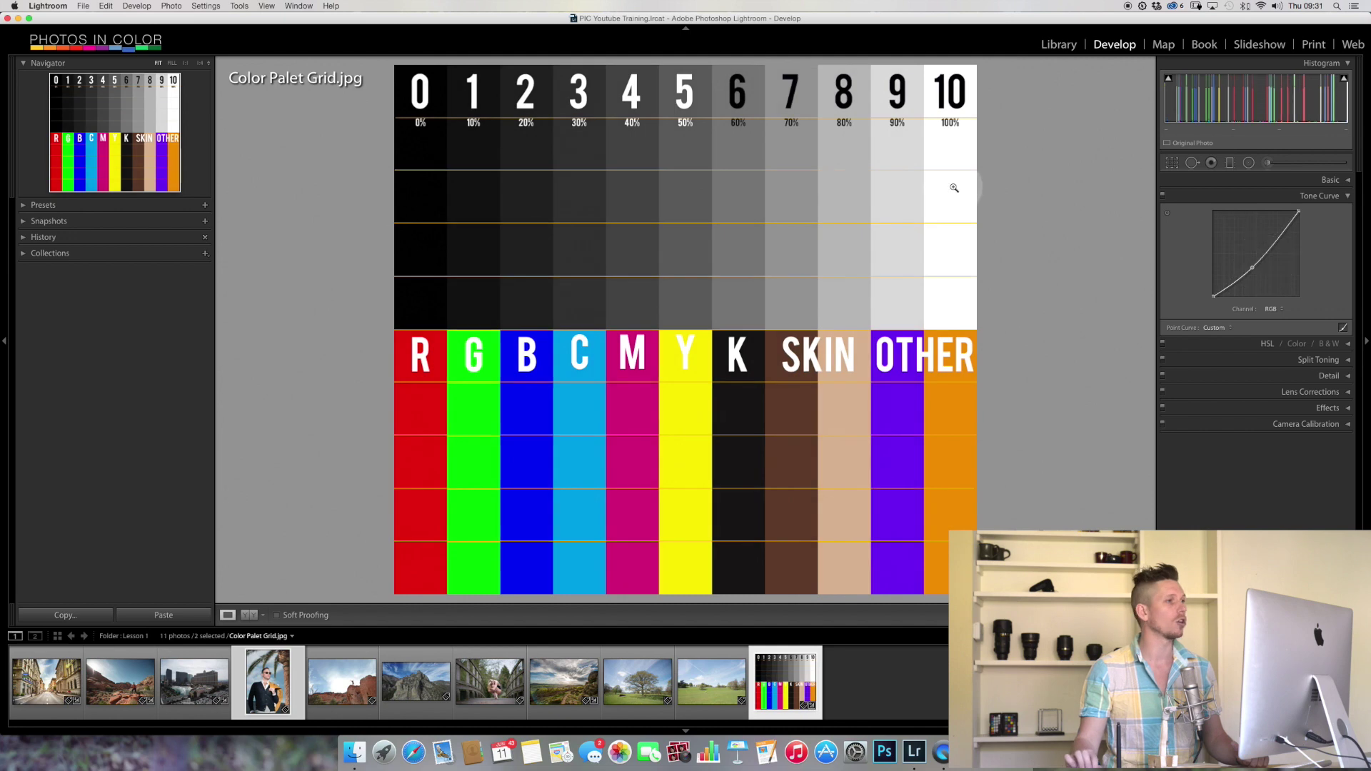
left_click(1171, 163)
left_click_drag(698, 594, 681, 355)
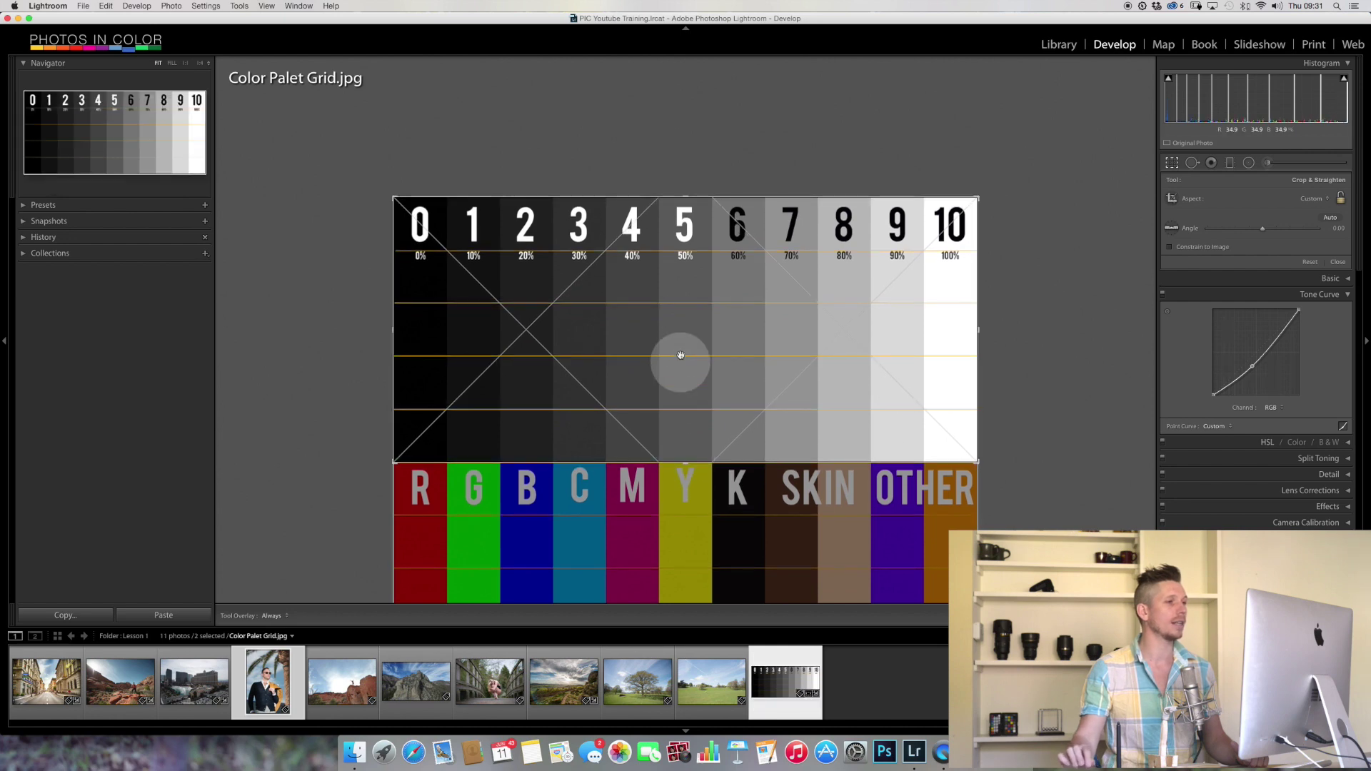
double_click(681, 355)
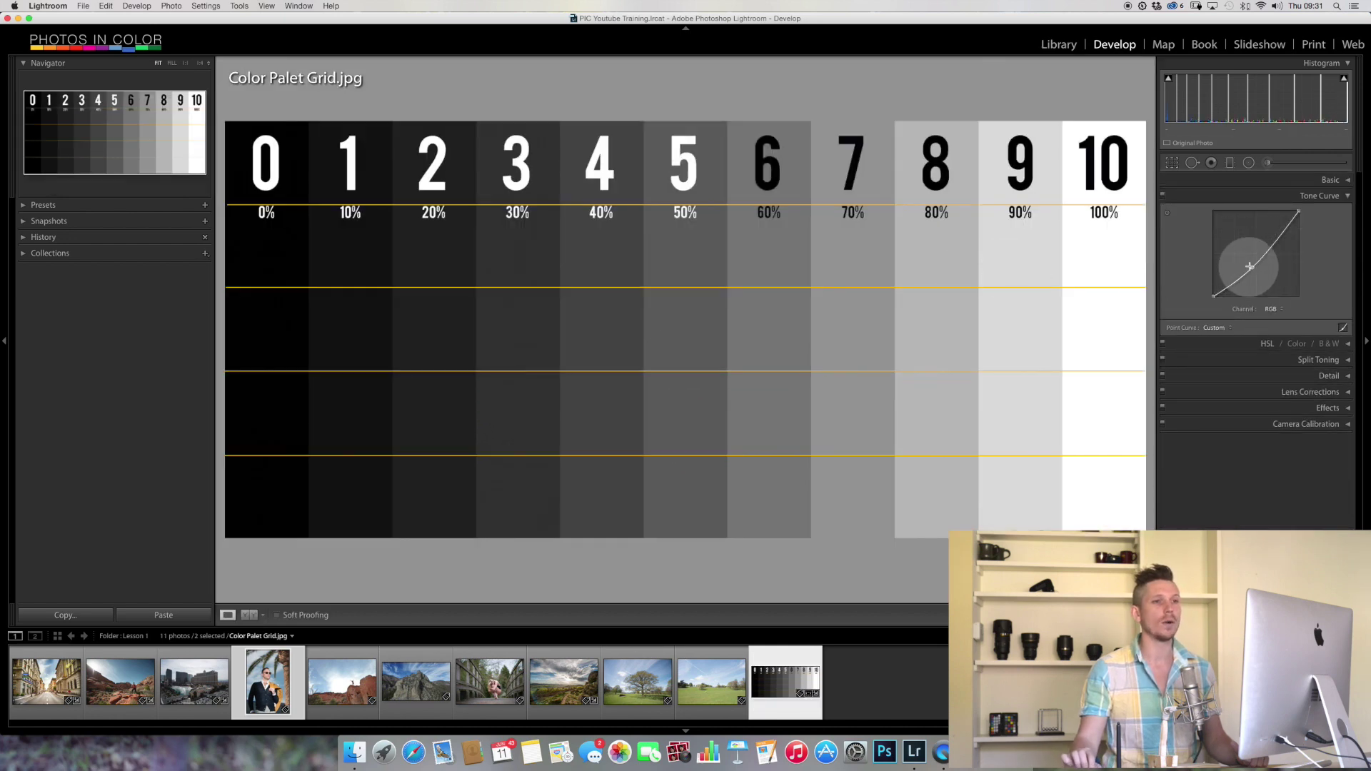
left_click_drag(1251, 267, 1259, 257)
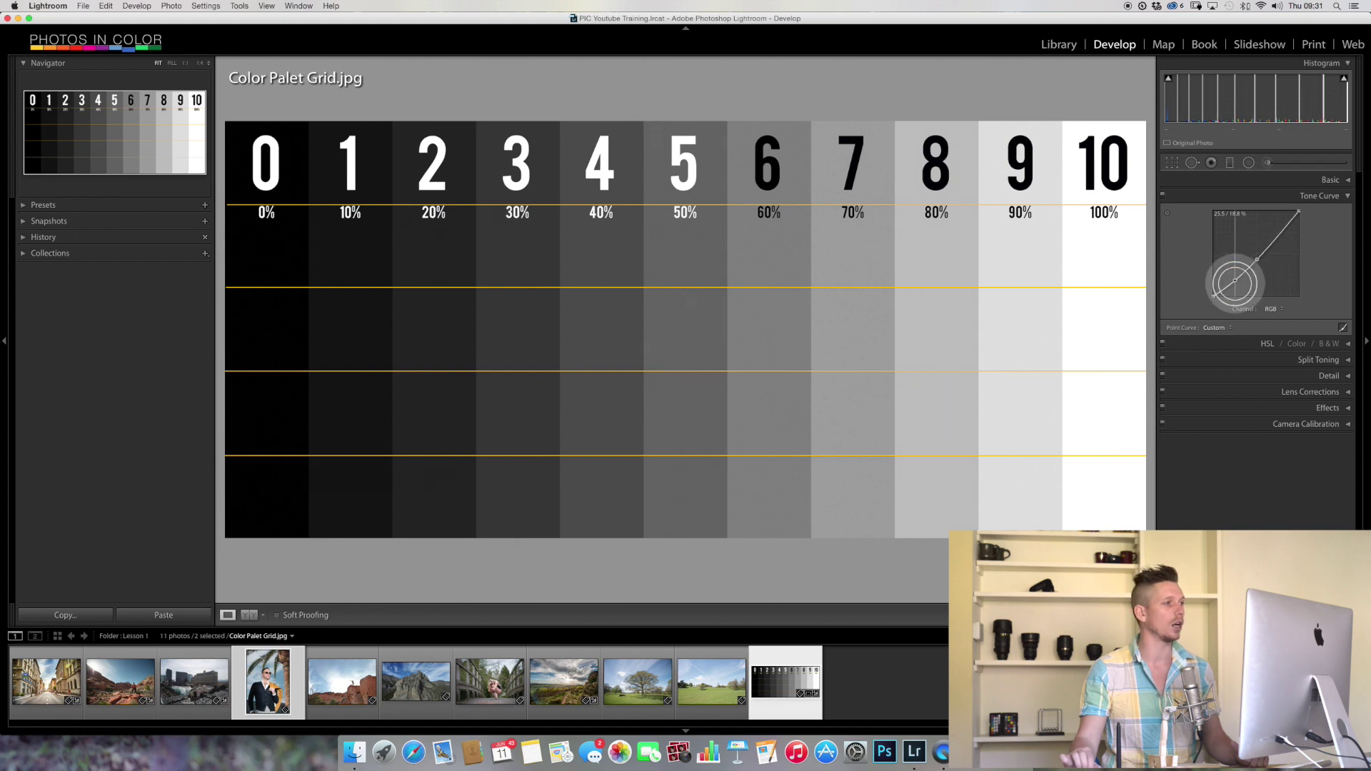
mouse_move(1235, 282)
left_mouse_down()
mouse_move(1223, 273)
mouse_move(1222, 286)
mouse_move(1223, 269)
mouse_move(1222, 295)
mouse_move(1222, 284)
left_mouse_up()
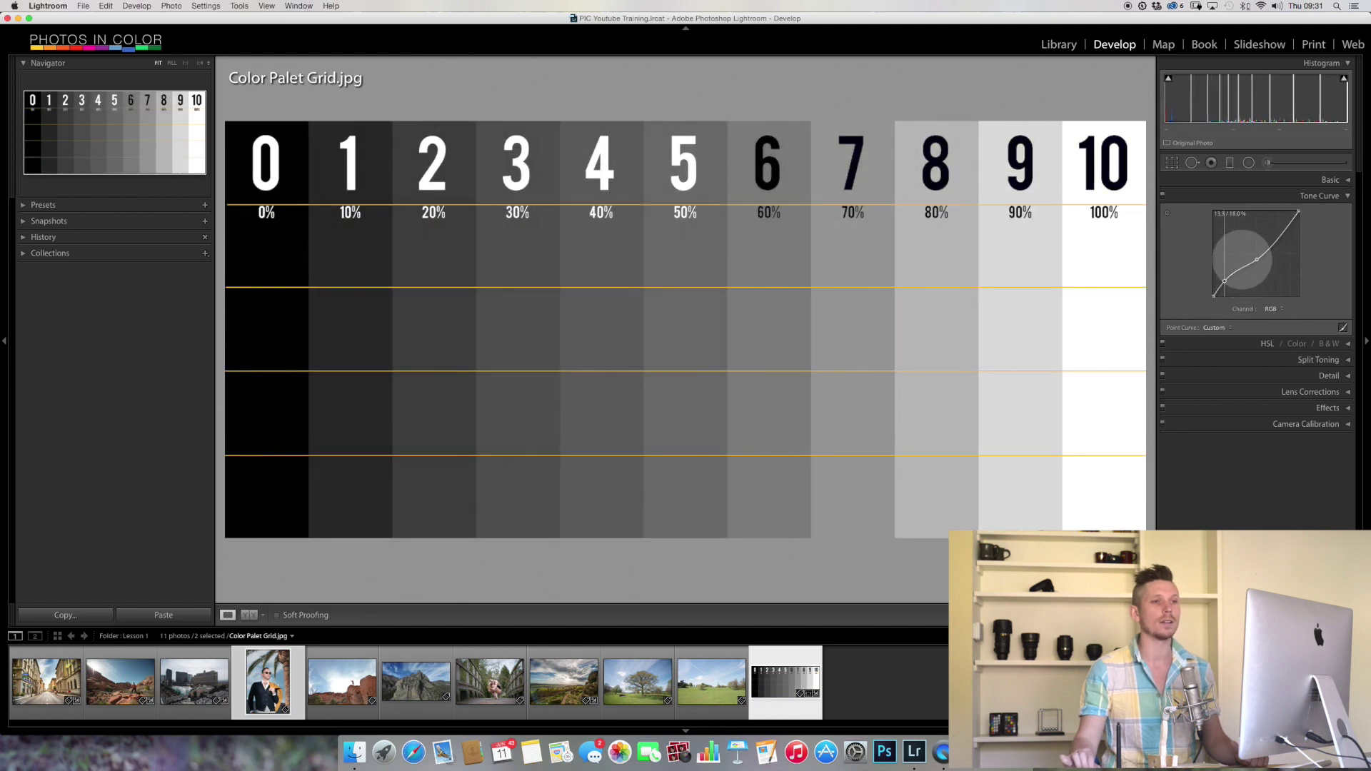
mouse_move(1258, 257)
left_mouse_down()
mouse_move(1277, 227)
mouse_move(1280, 253)
mouse_move(1275, 236)
mouse_move(1258, 254)
left_mouse_up()
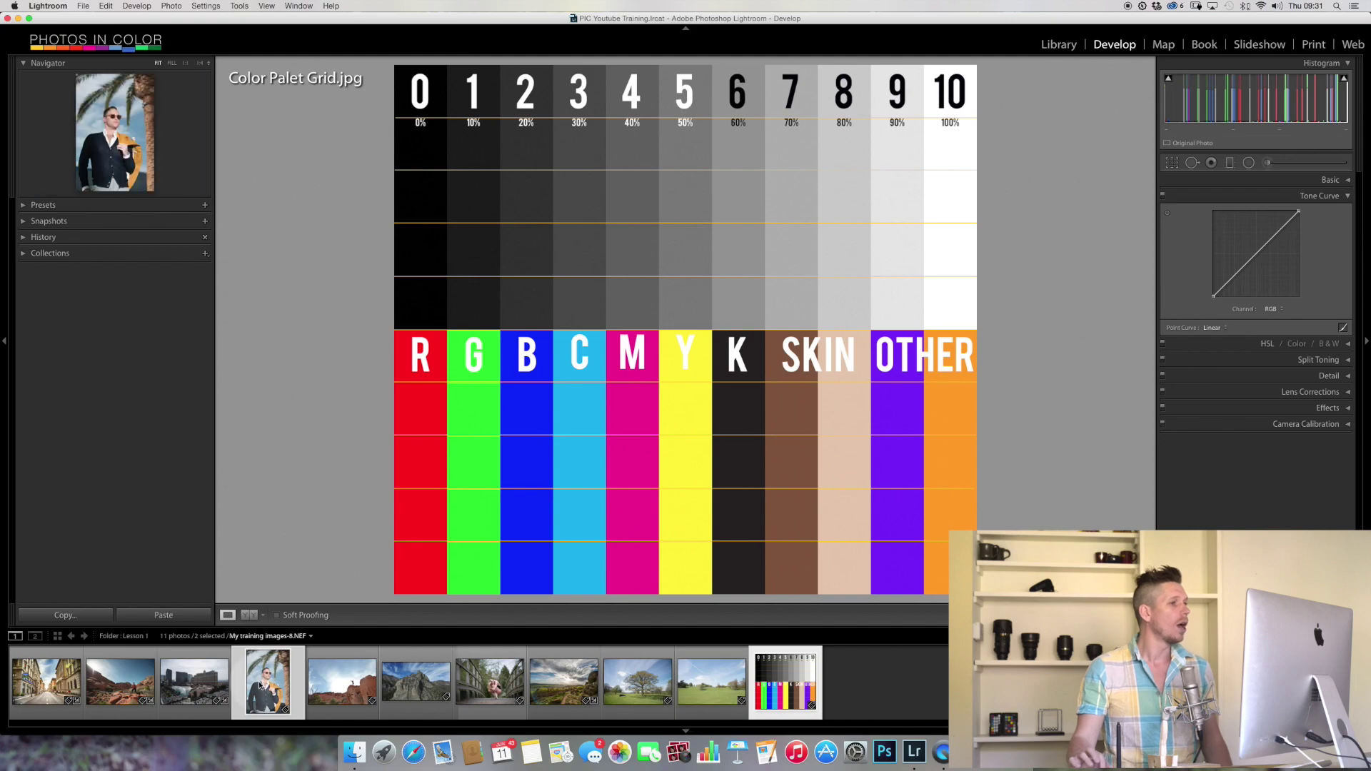
Step: Return to the portrait, add RGB curve points, and lift the black point for a matte look
left_click(260, 684)
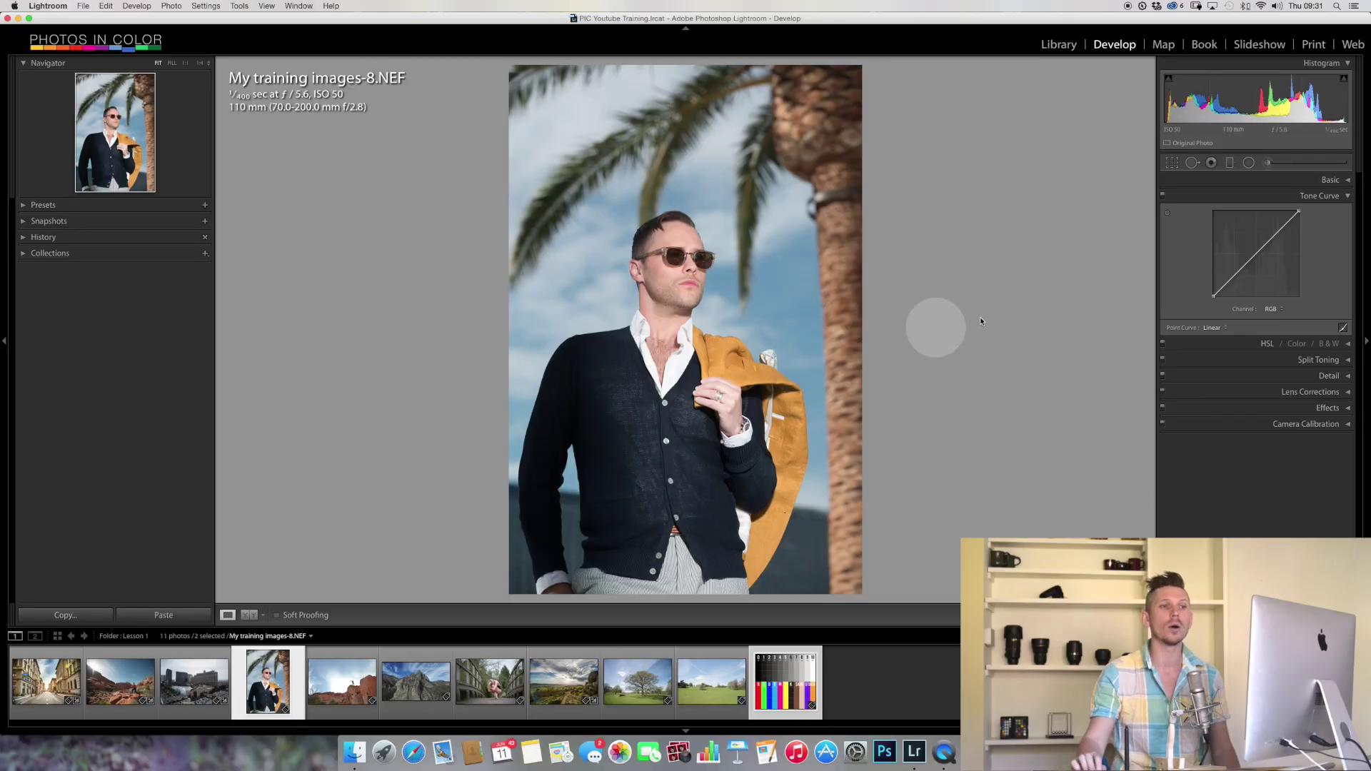
left_click(1256, 254)
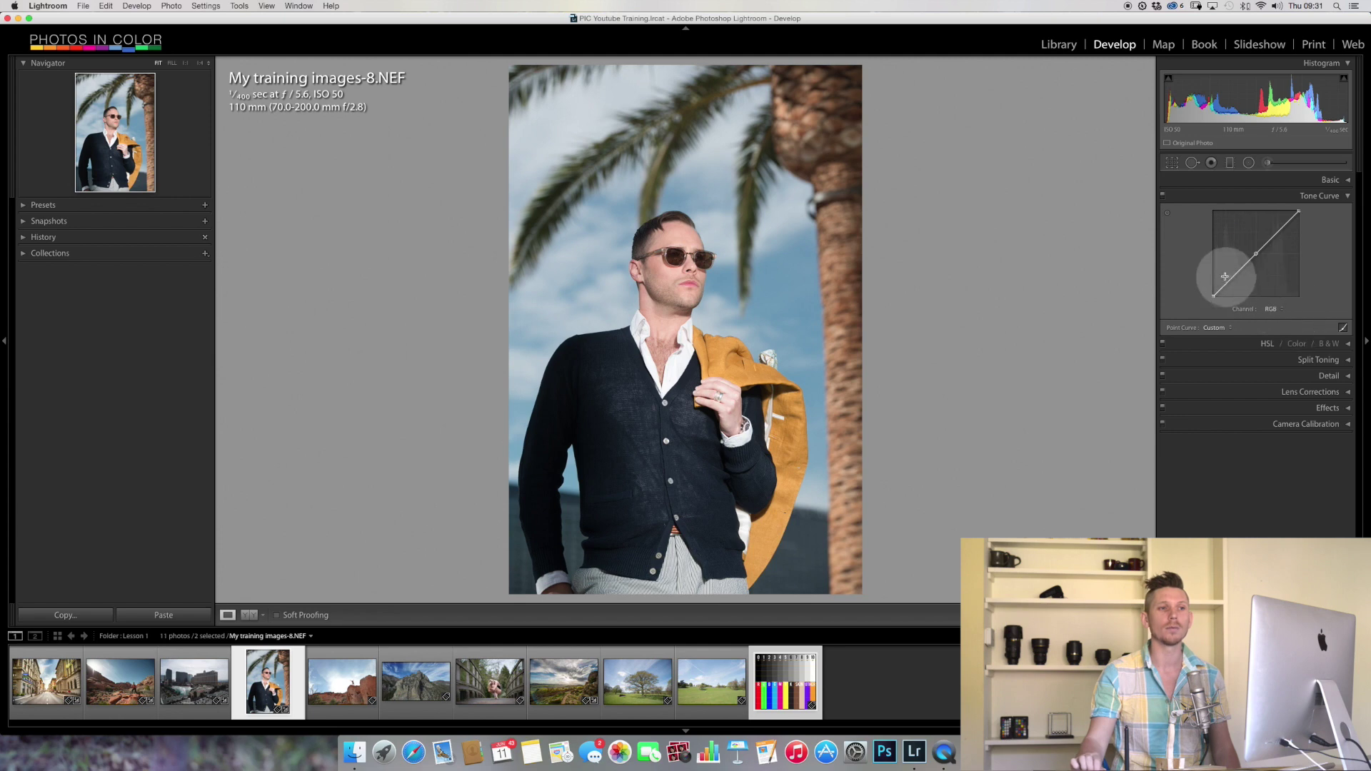
left_click(1236, 273)
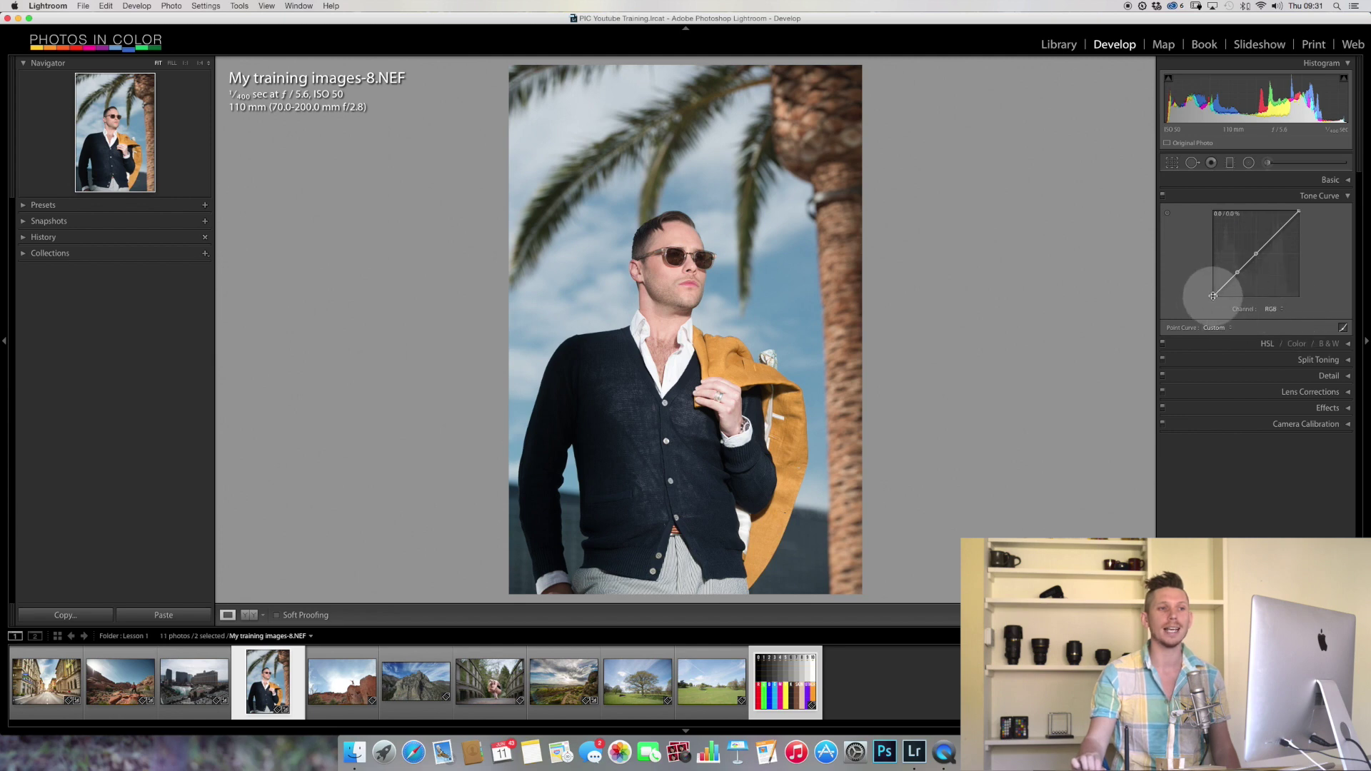
mouse_move(1213, 295)
left_mouse_down()
mouse_move(1207, 267)
mouse_move(1213, 285)
left_mouse_up()
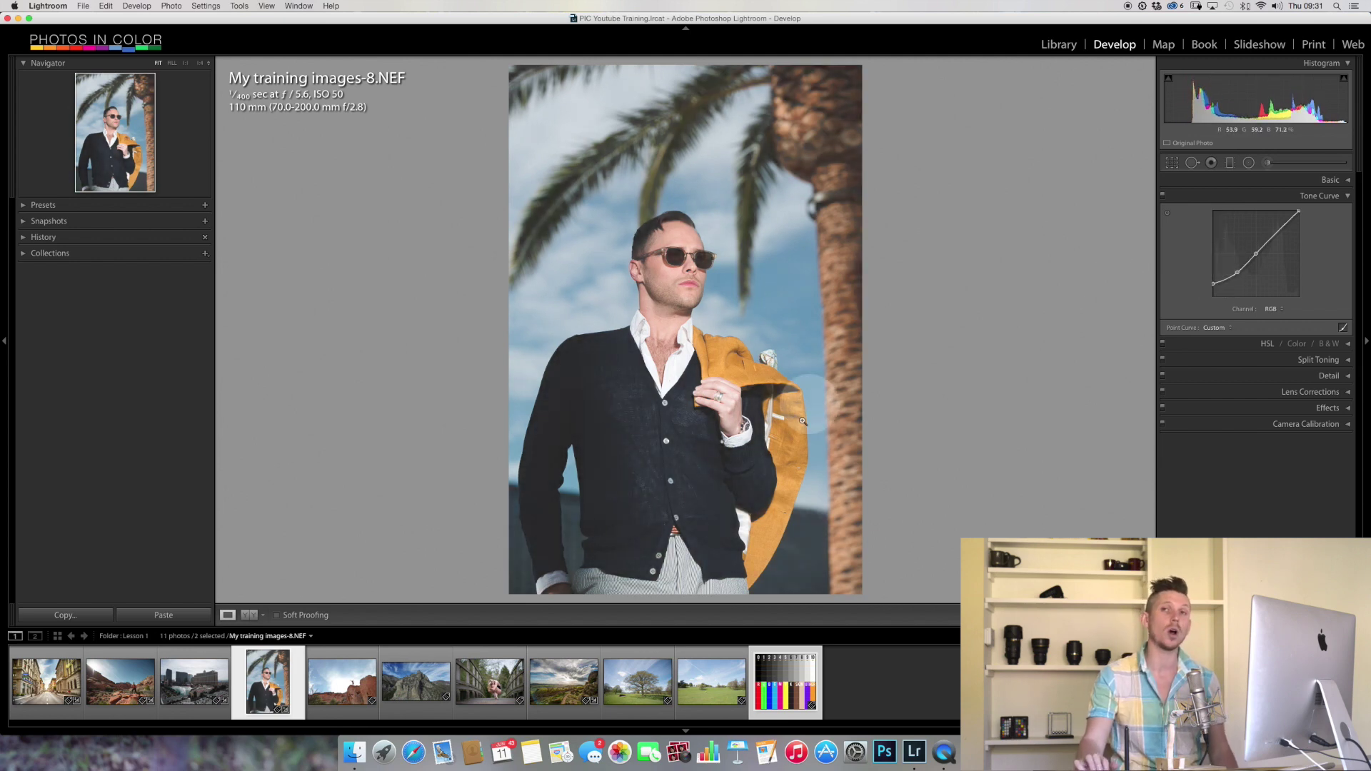
Step: Nudge the Red curve up, pull Green down, and raise Blue while easing its highlights
left_click(1271, 309)
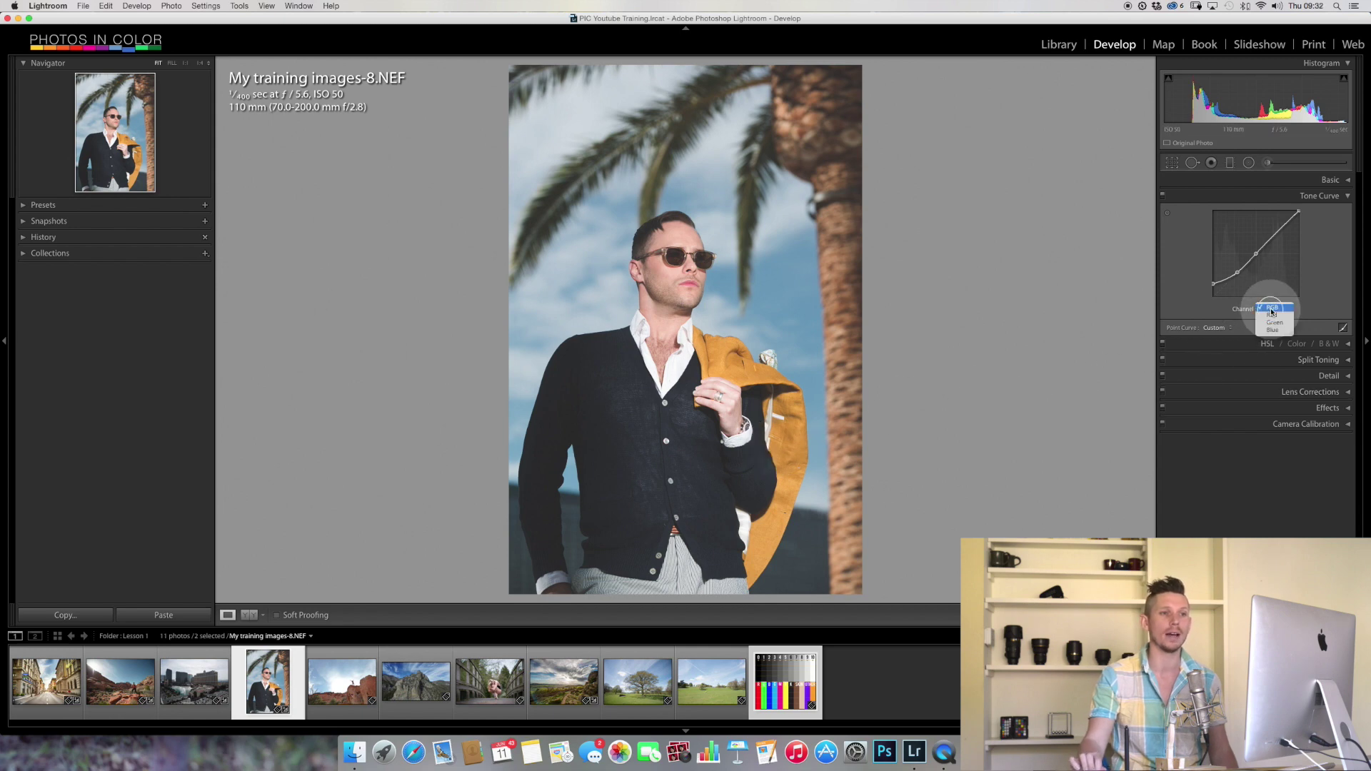
left_click(1276, 315)
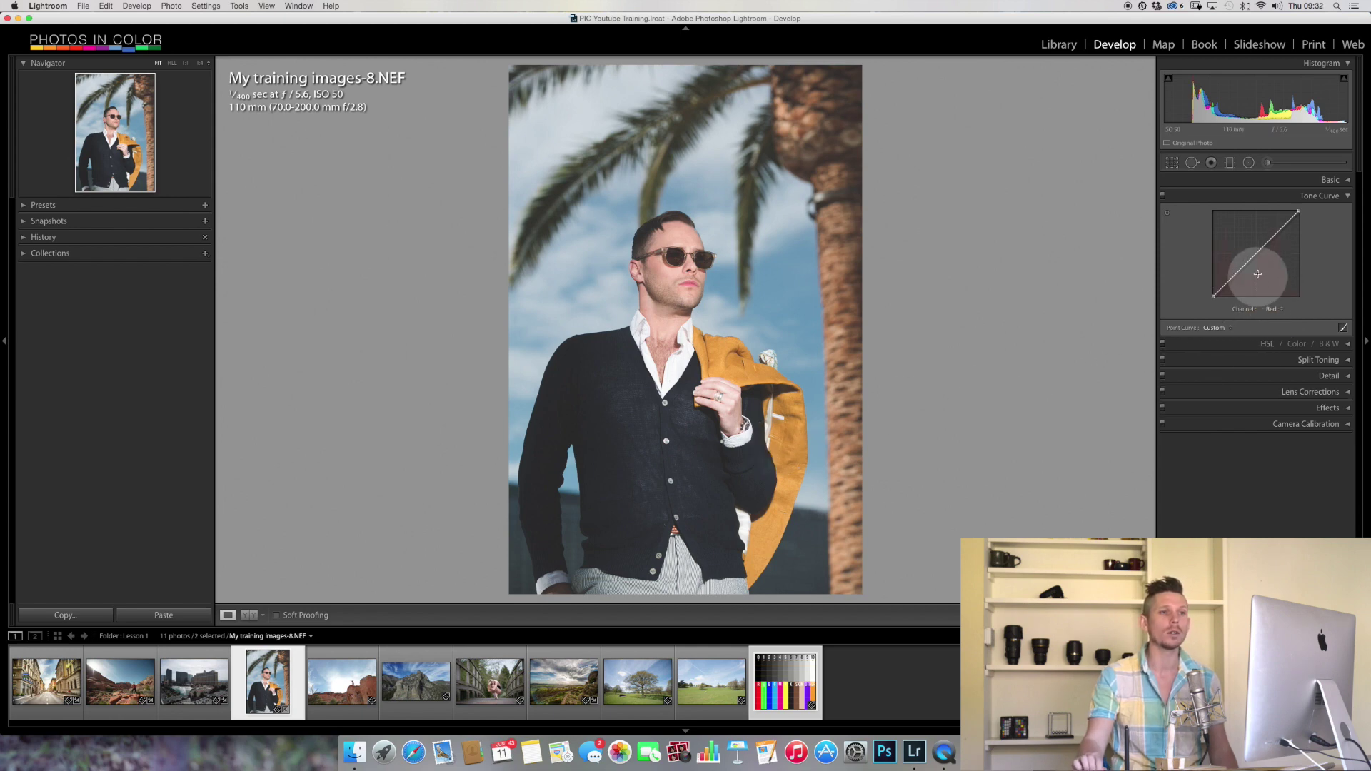
left_click_drag(1250, 260, 1249, 259)
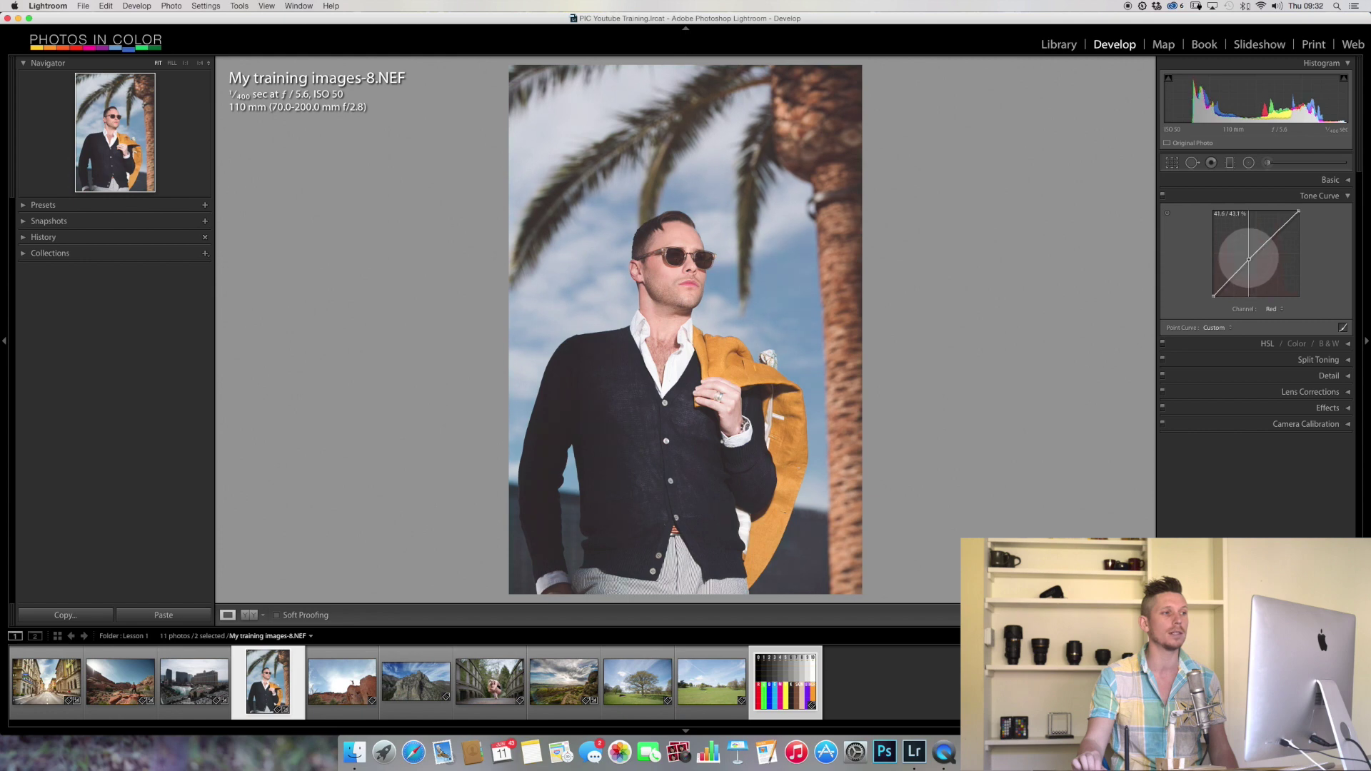
left_click(1273, 309)
left_click(1275, 316)
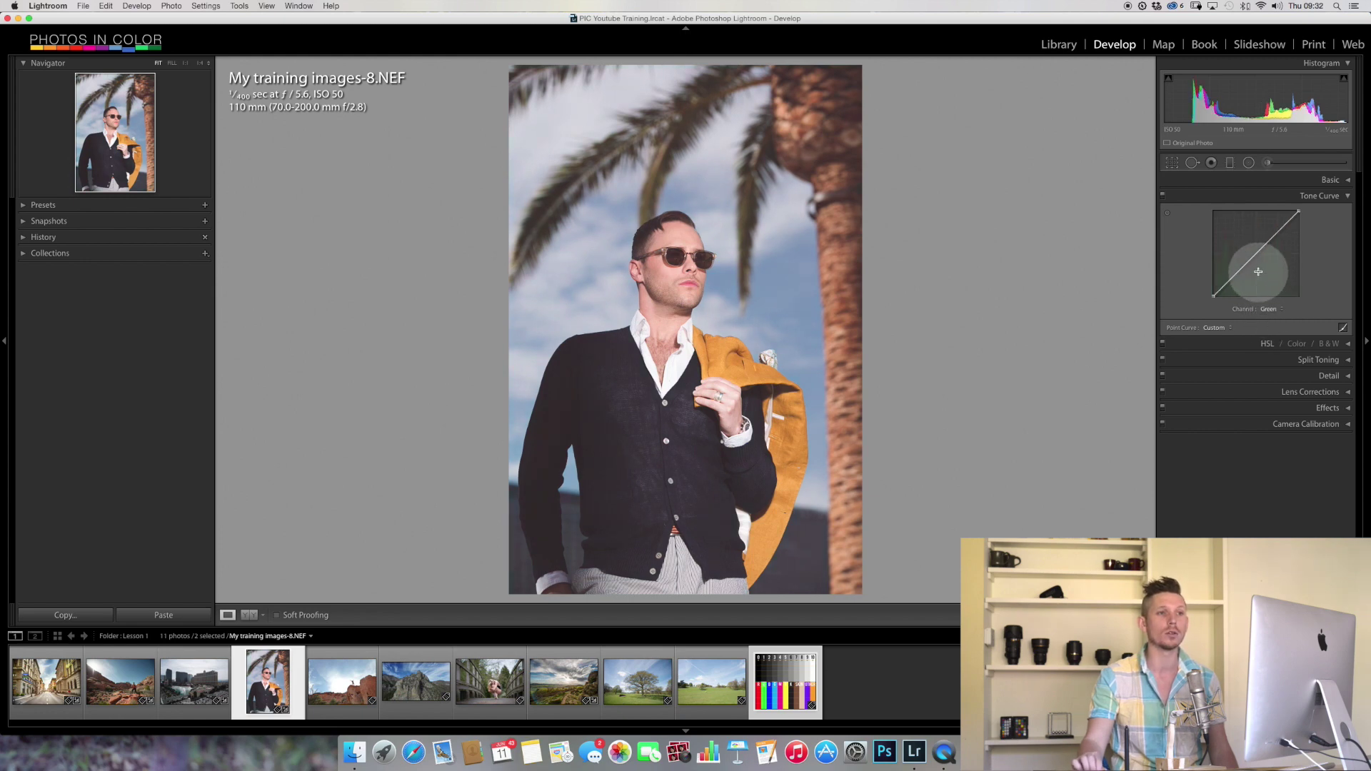
left_click_drag(1254, 256, 1256, 258)
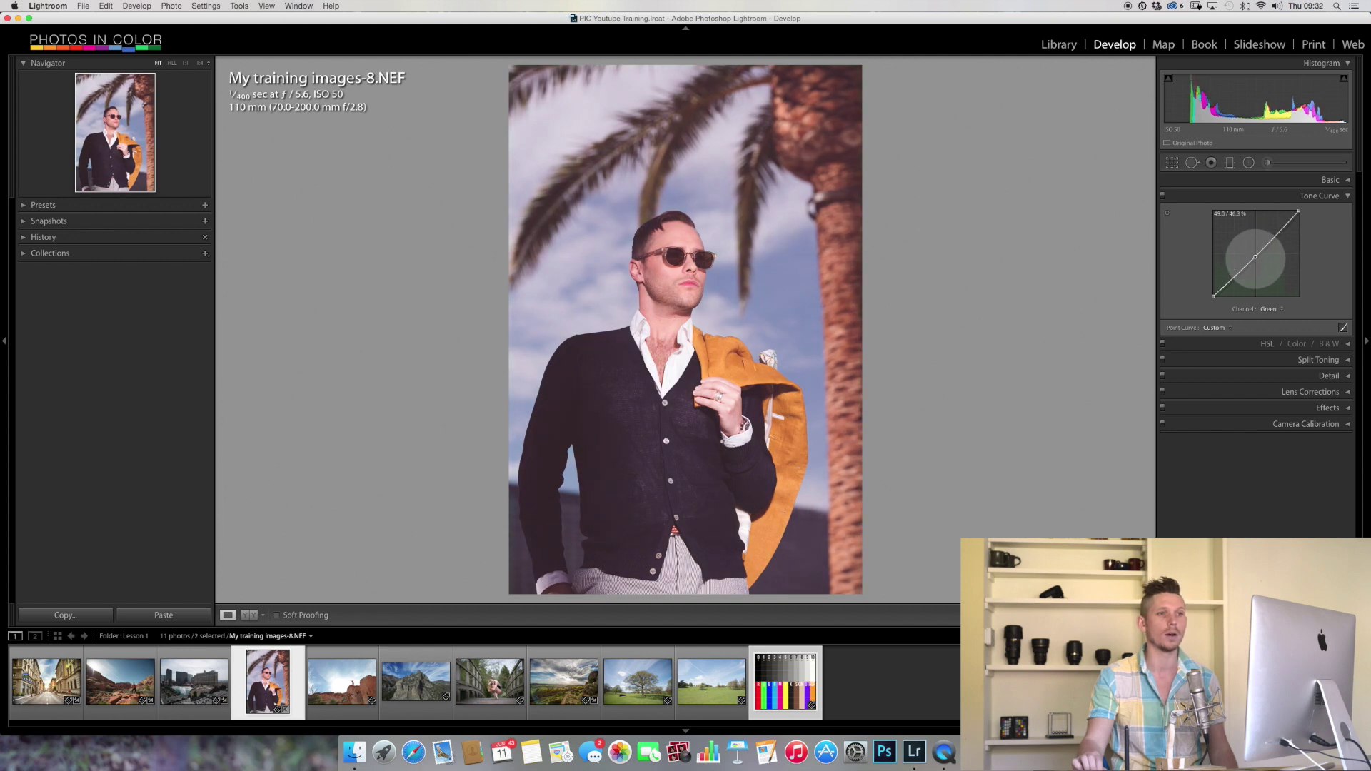
left_click(1273, 310)
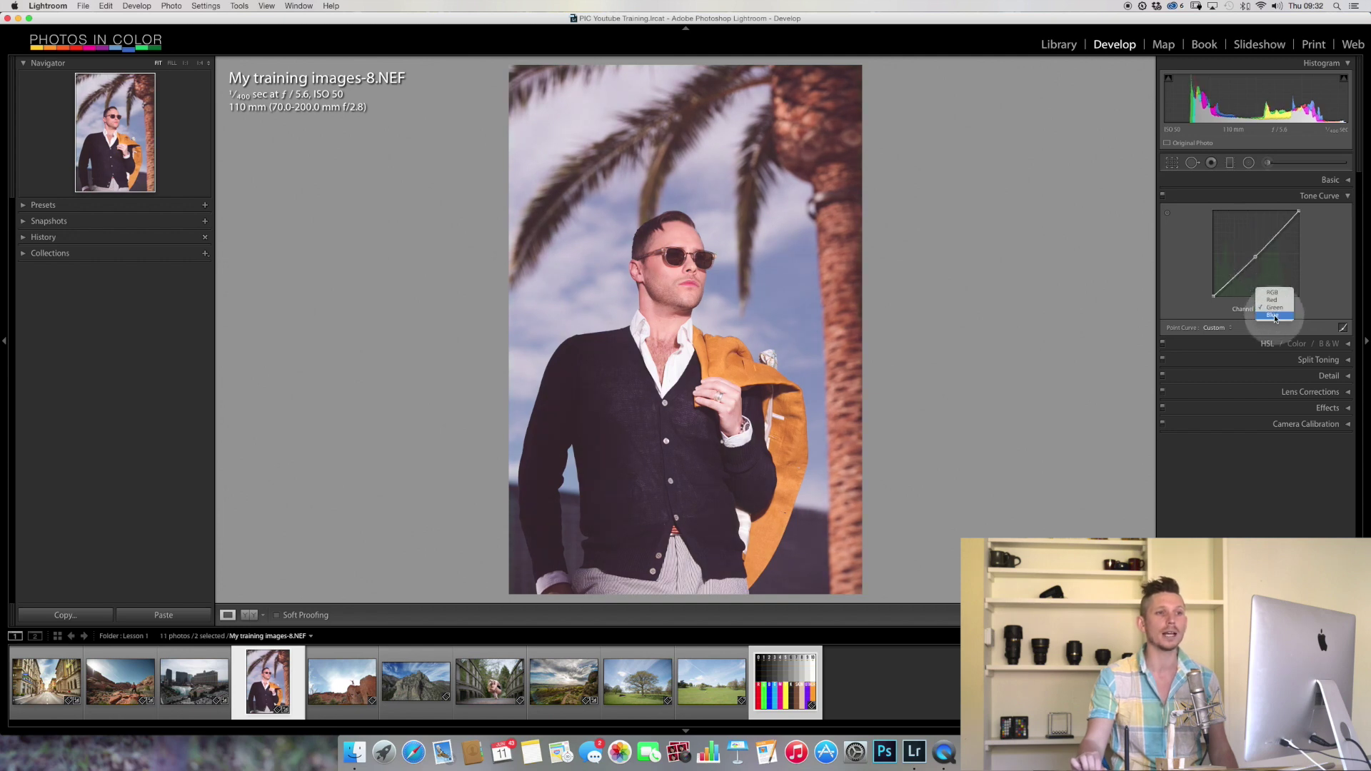
left_click(1274, 315)
left_click_drag(1251, 258, 1248, 256)
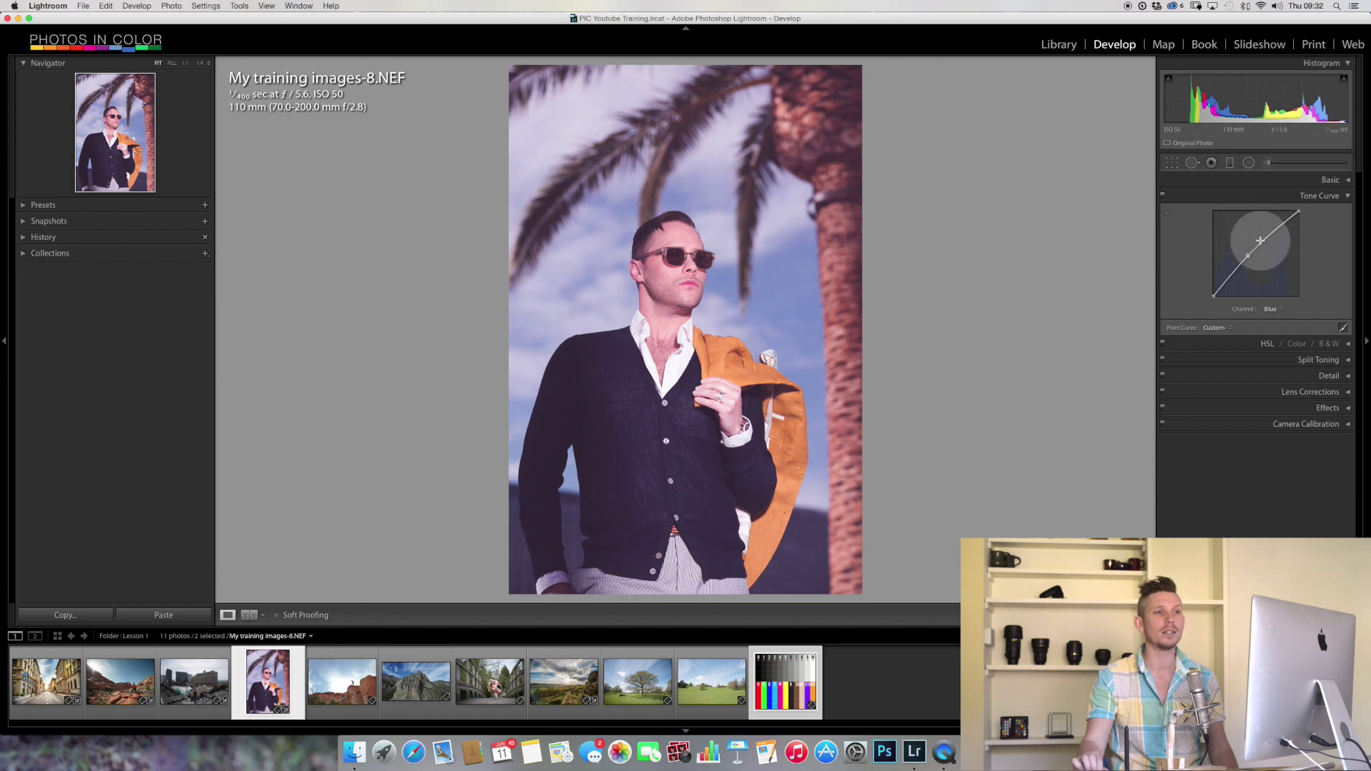
left_click_drag(1277, 227, 1282, 234)
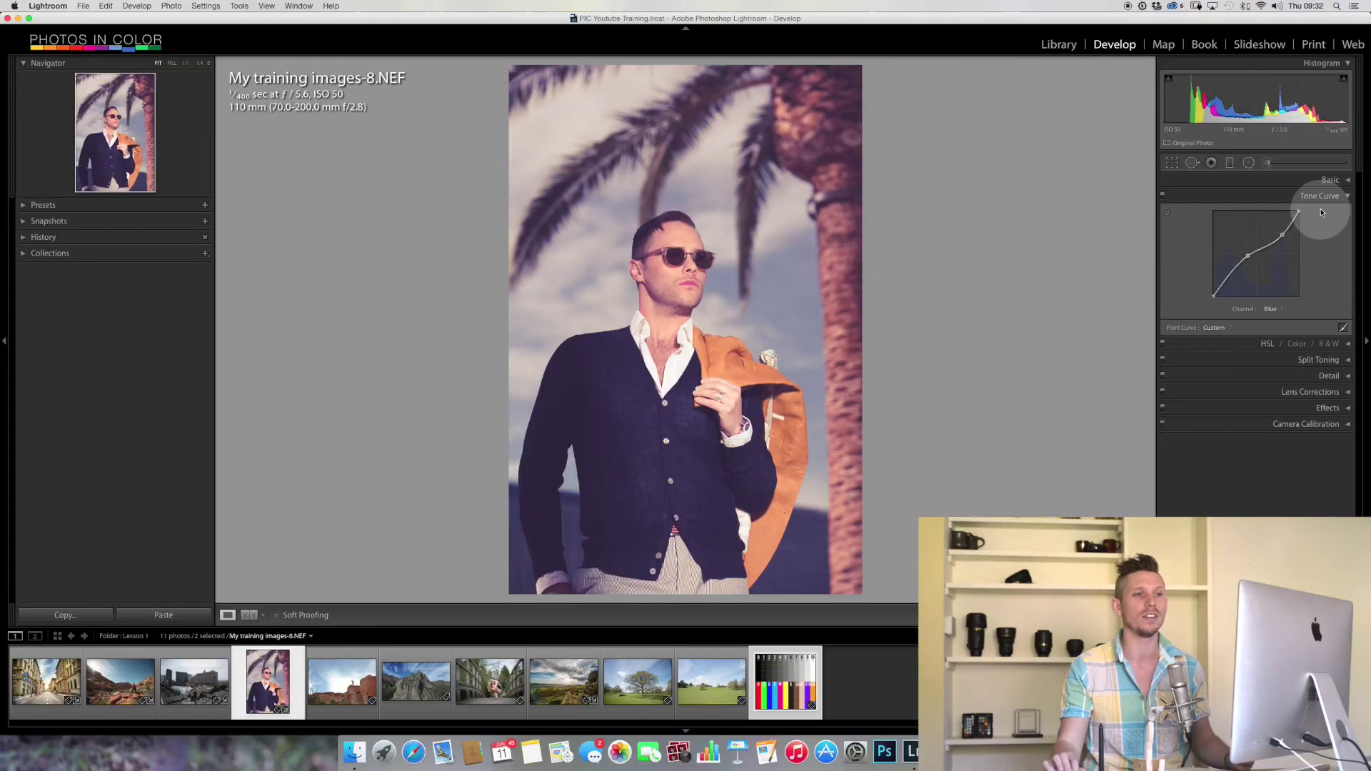
Step: Reset the Point Curve to Linear, then try the Medium Contrast preset
left_click(1208, 329)
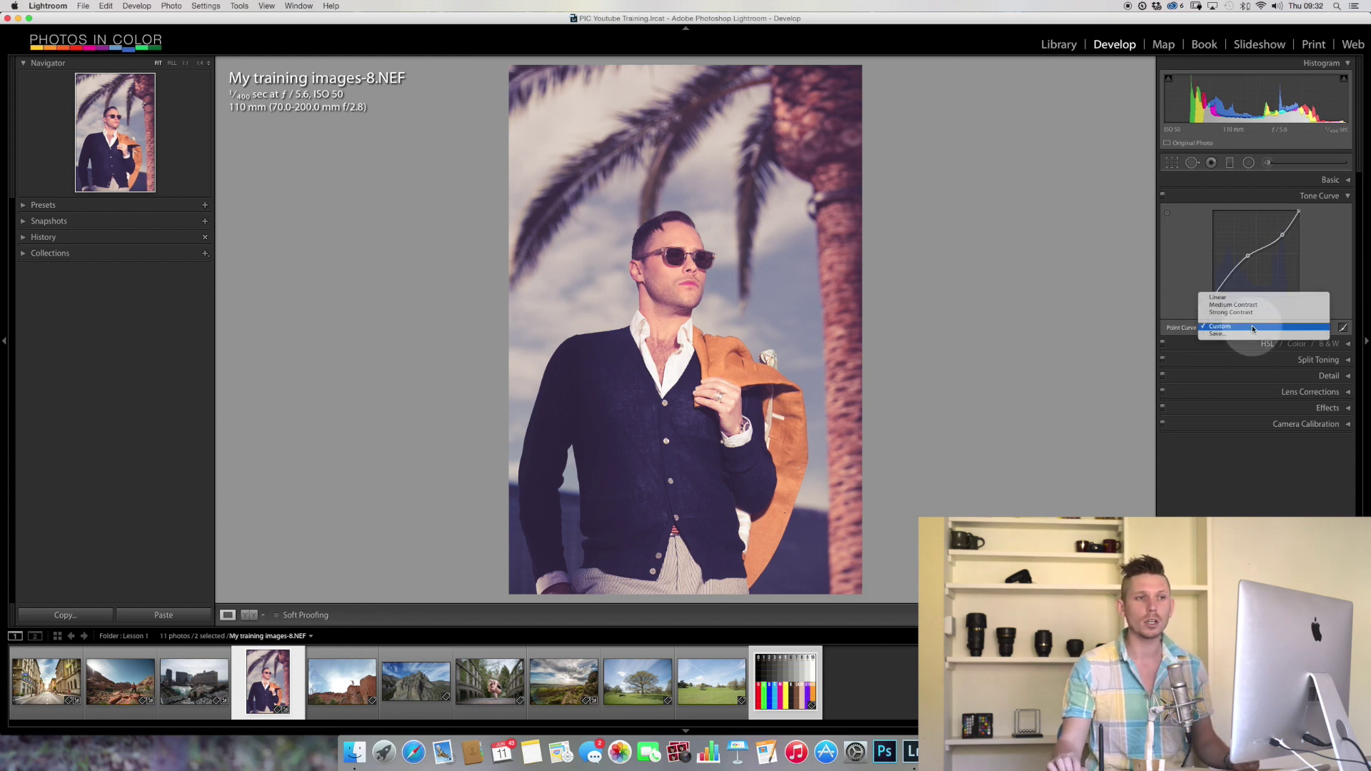
left_click(1251, 299)
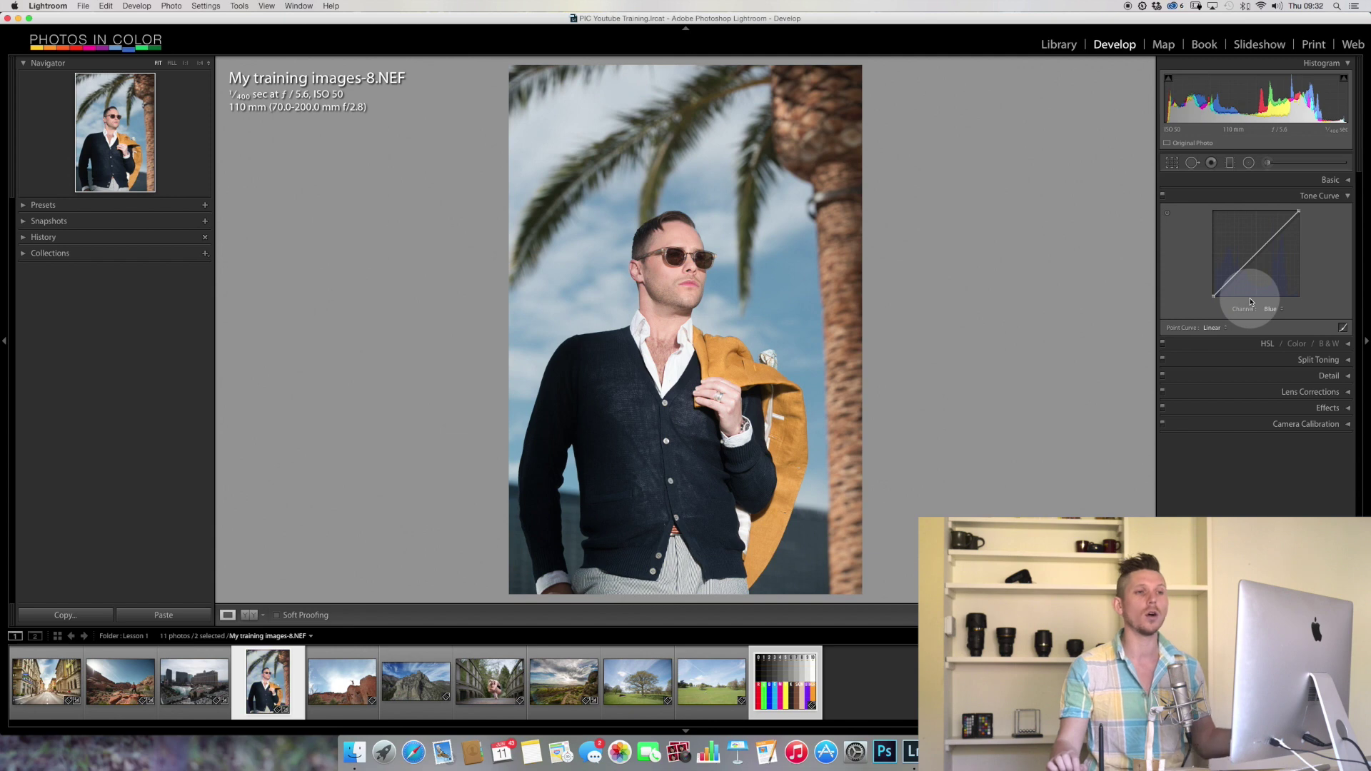
left_click(1214, 327)
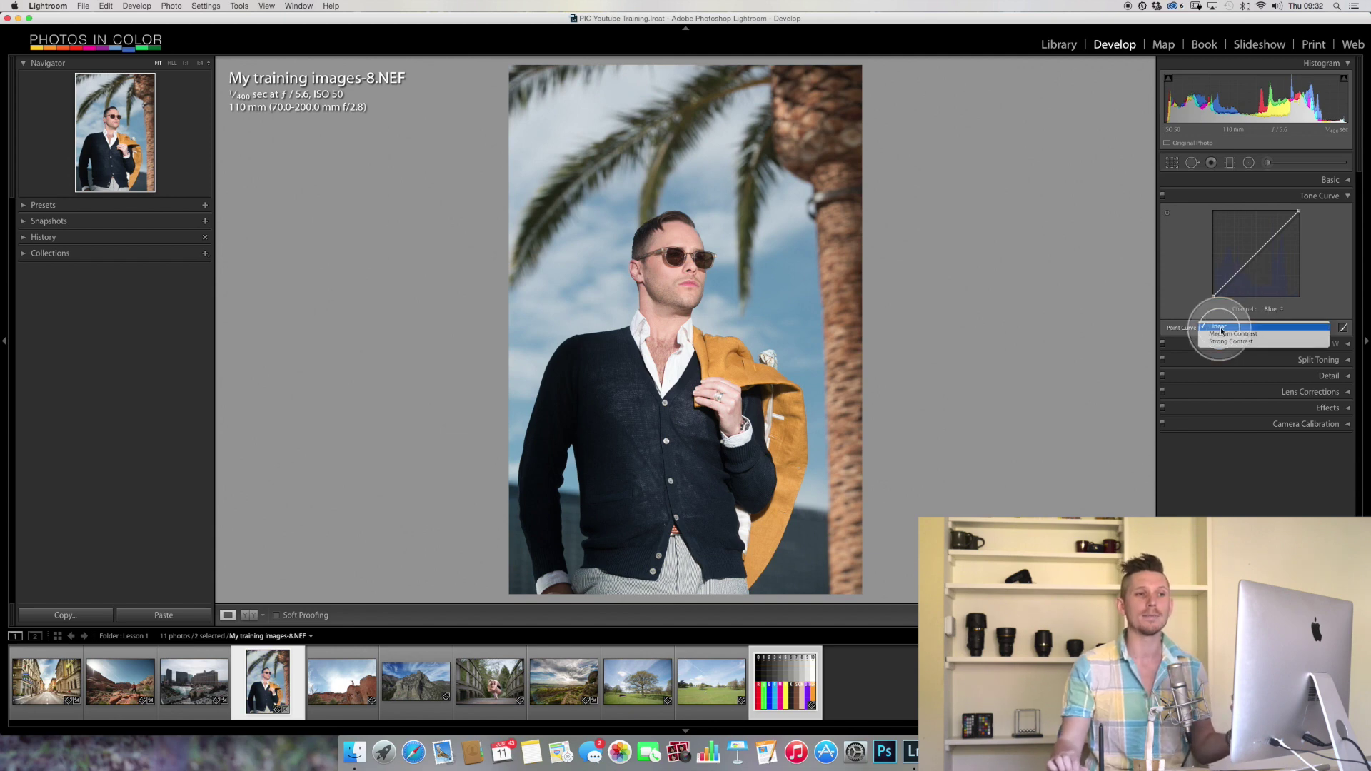
left_click(1239, 336)
Step: Switch to the RGB channel, apply Strong Contrast, then return the curve to Linear
left_click(1271, 309)
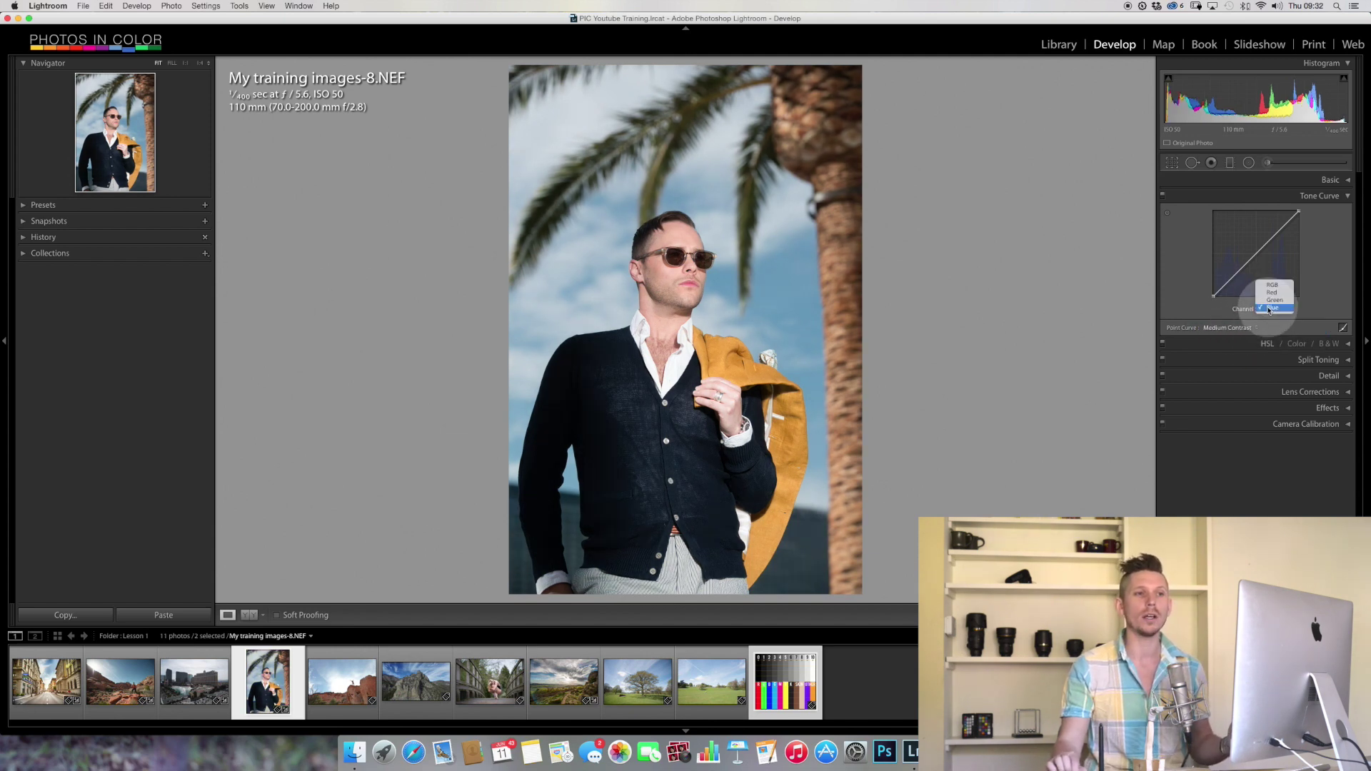
left_click(1272, 286)
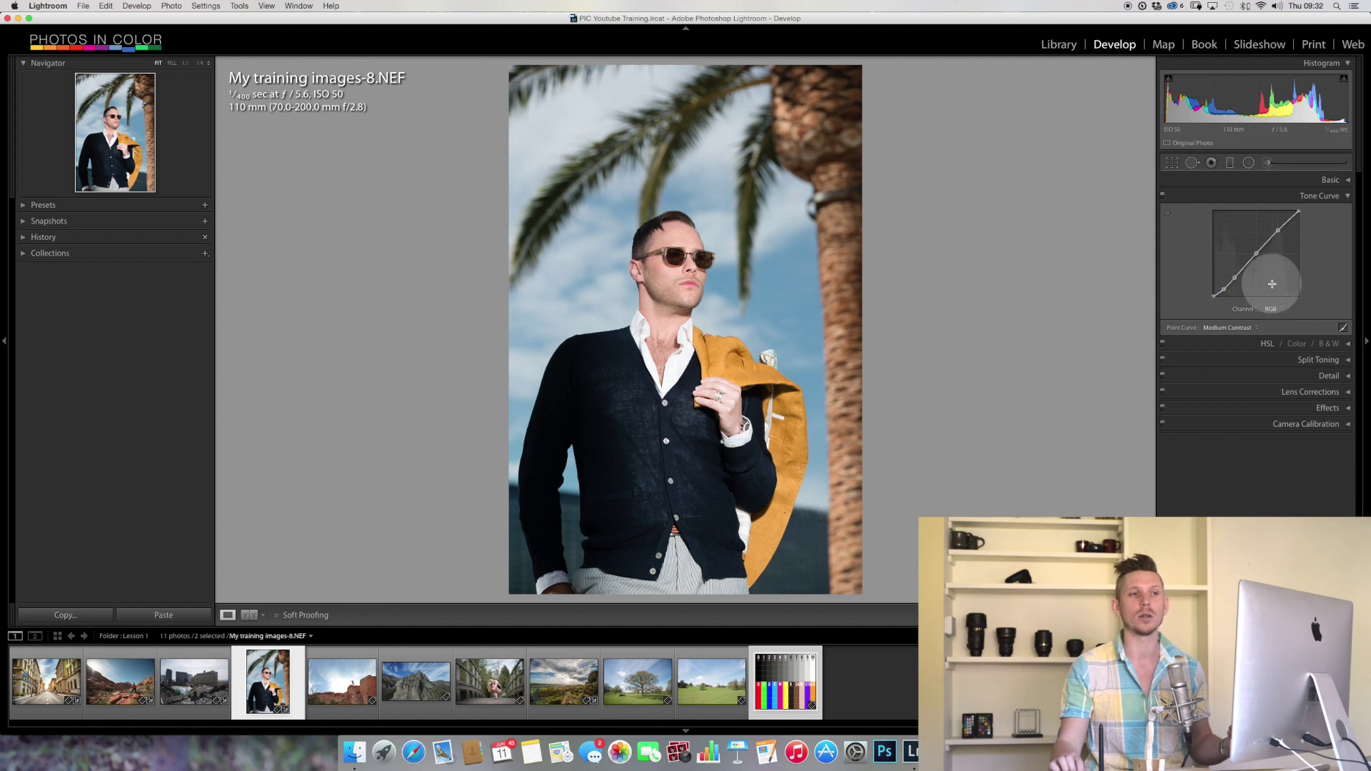
left_click(1229, 328)
left_click(1238, 335)
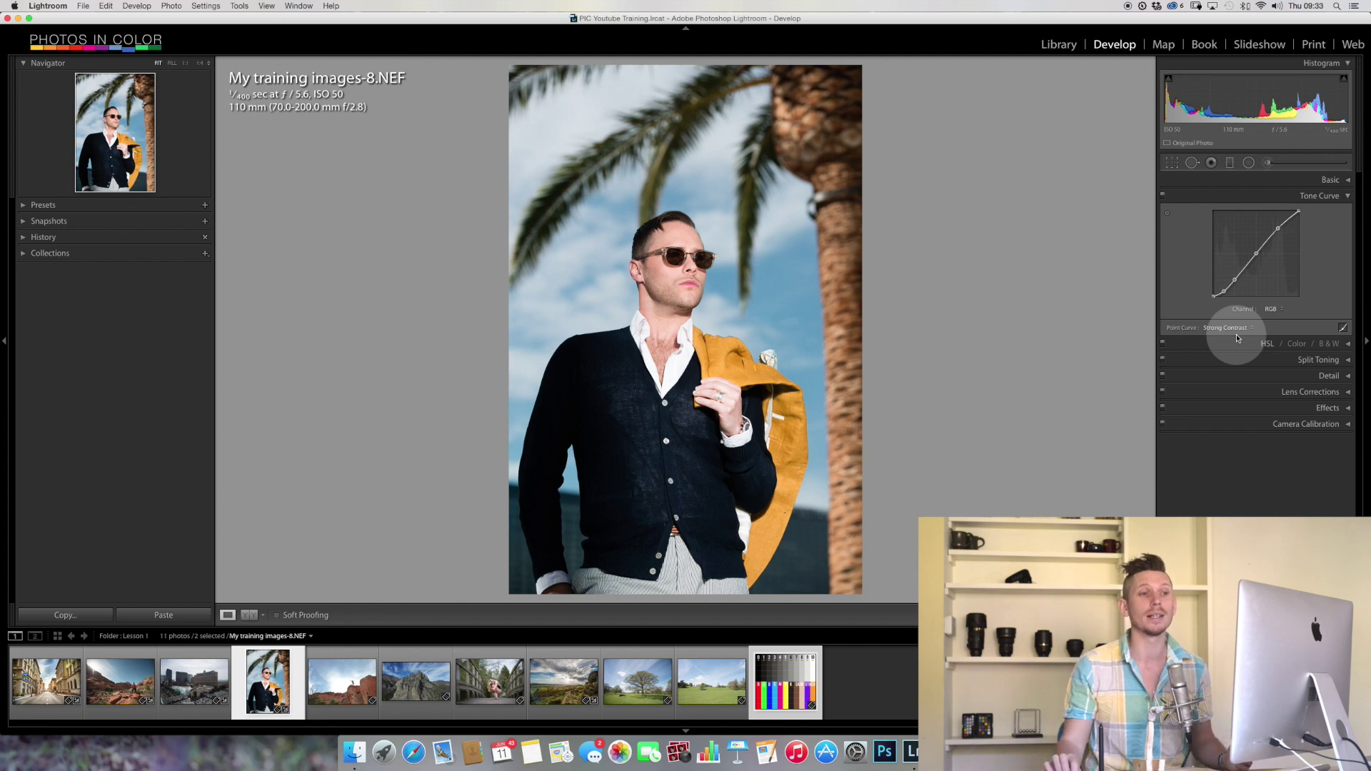
left_click(1238, 335)
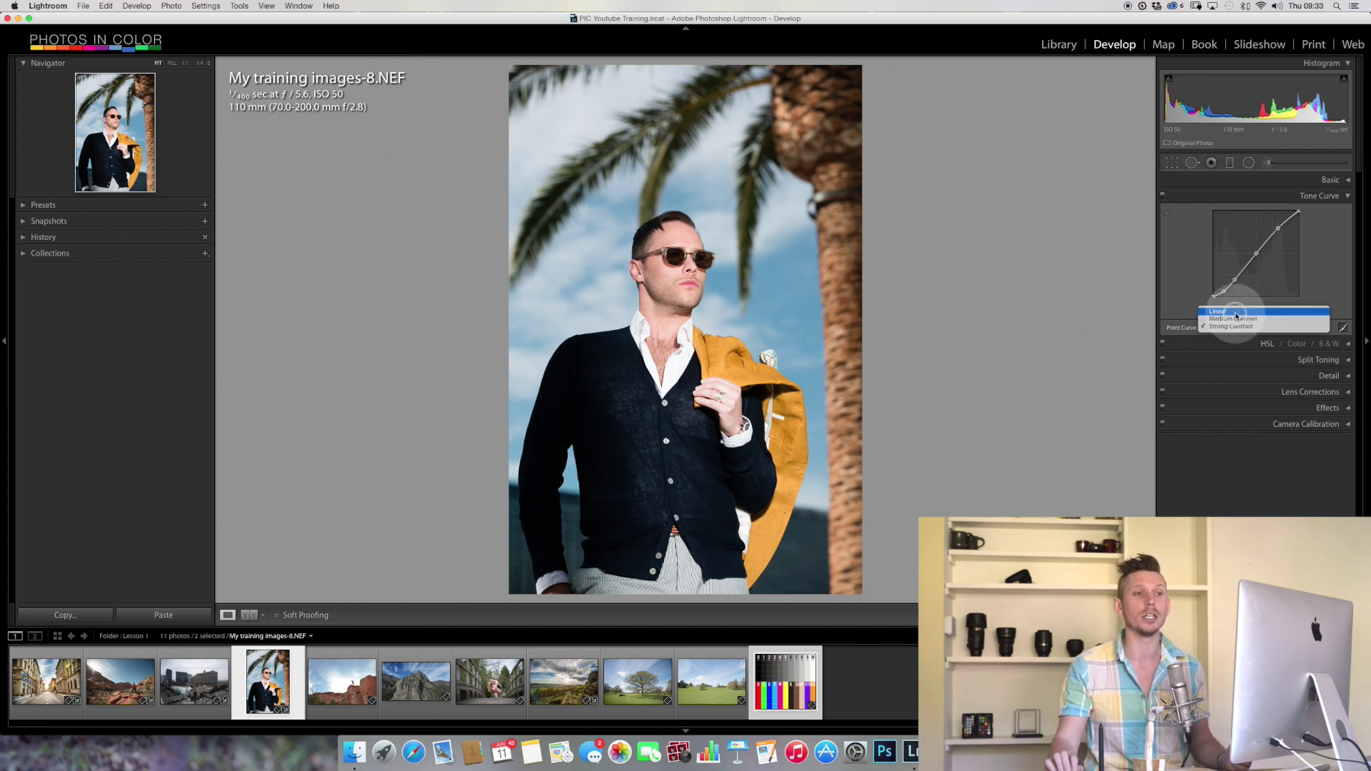
left_click(1237, 316)
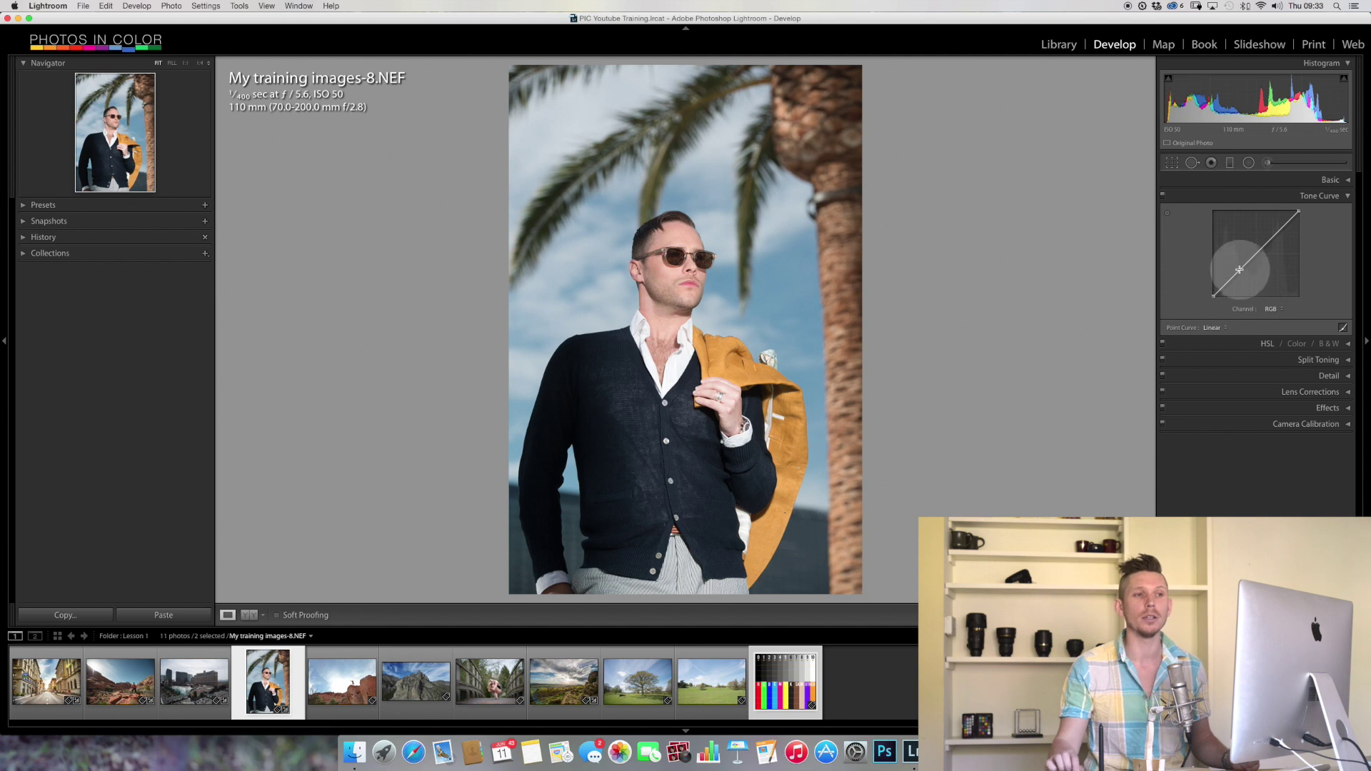
left_click_drag(1236, 272, 1338, 322)
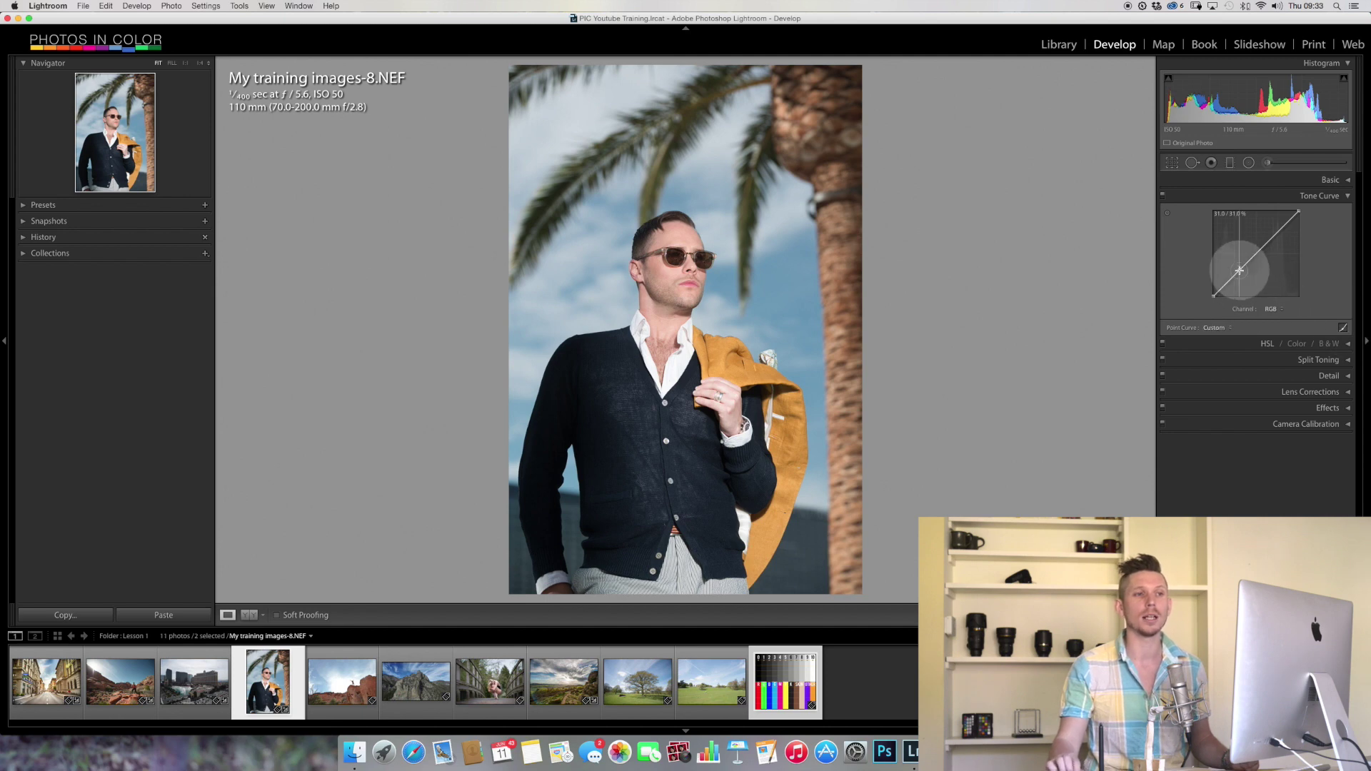
left_click_drag(1243, 264, 1245, 269)
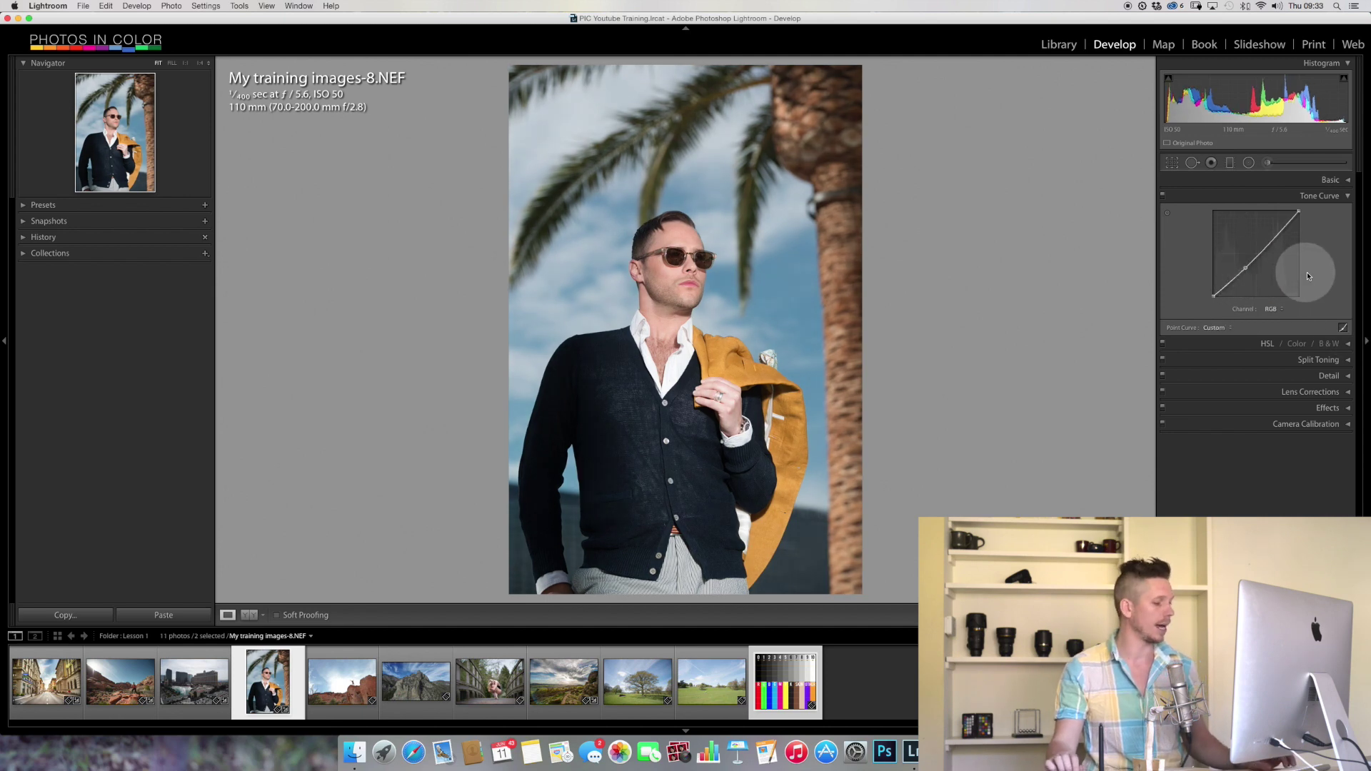
key("super+z")
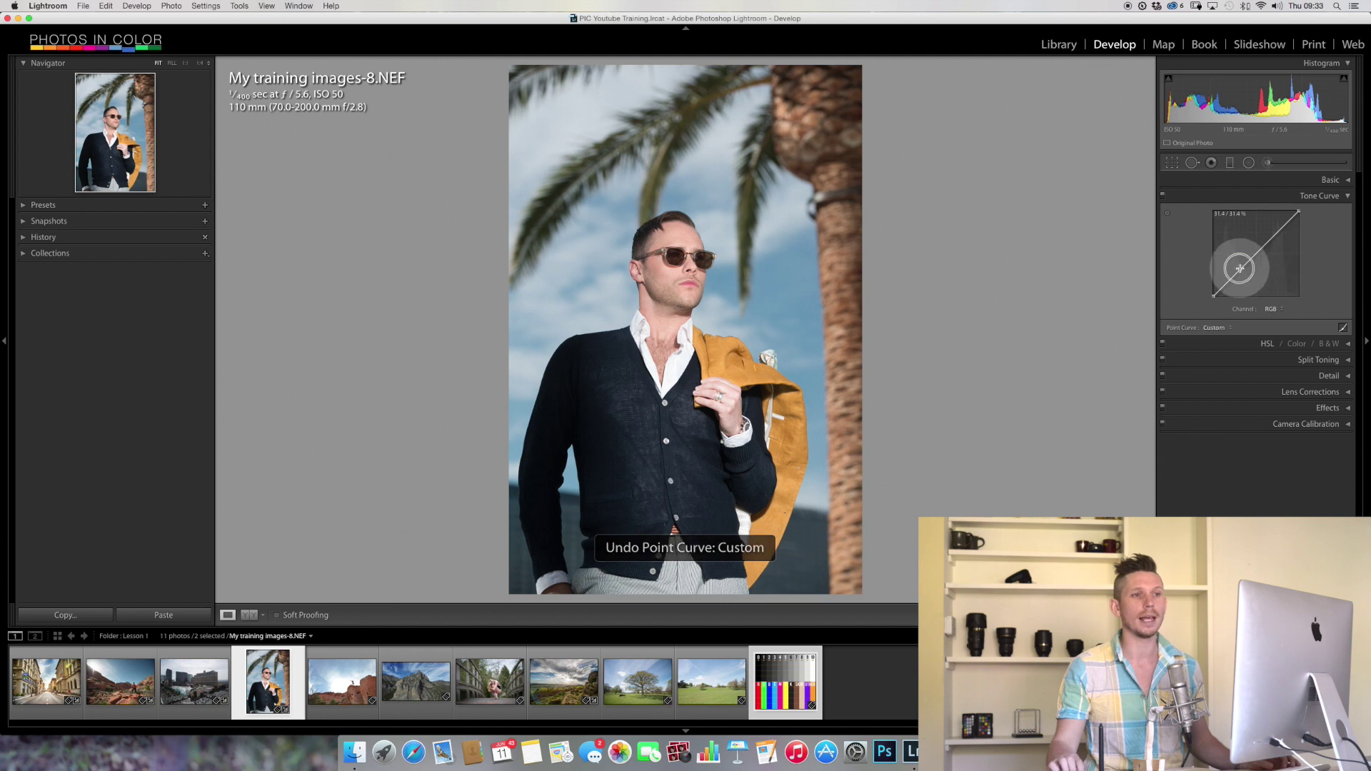
left_click(1263, 245)
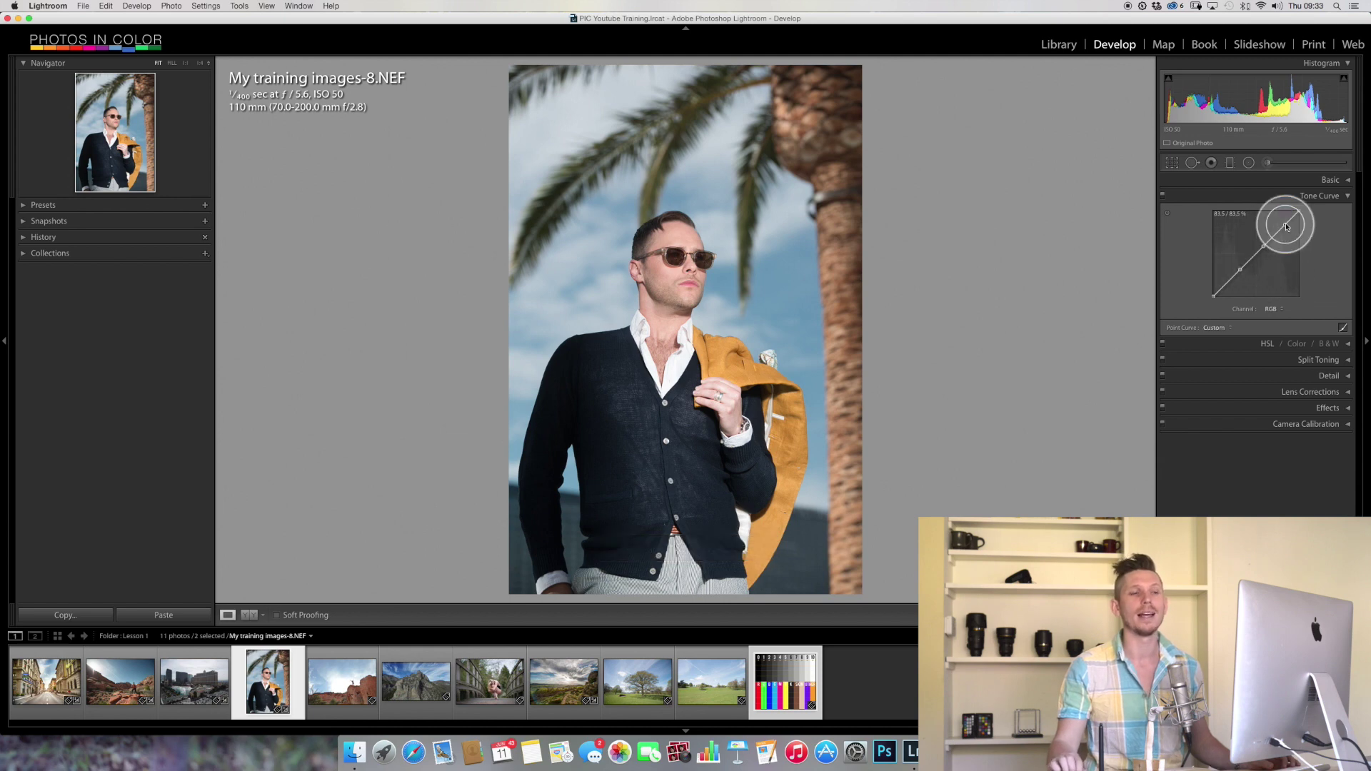
left_click(1286, 226)
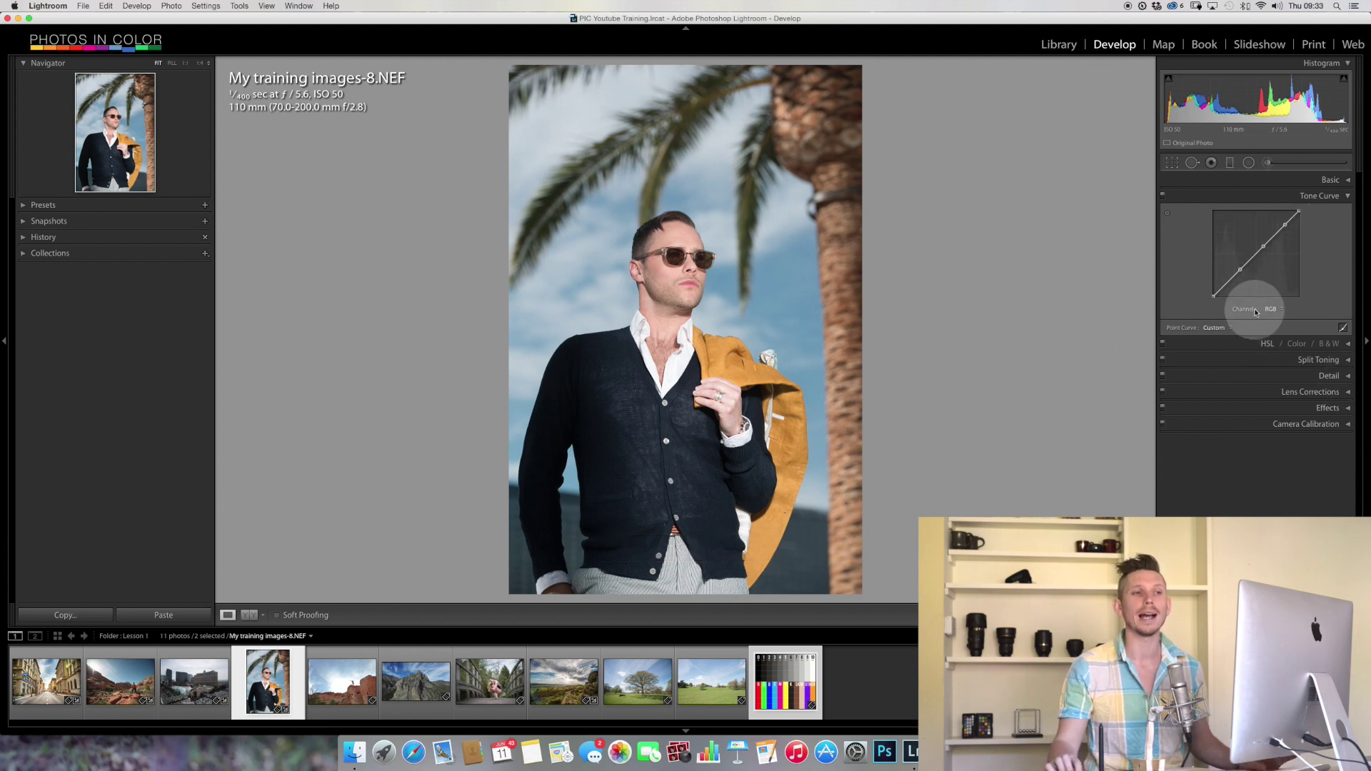
right_click(1240, 272)
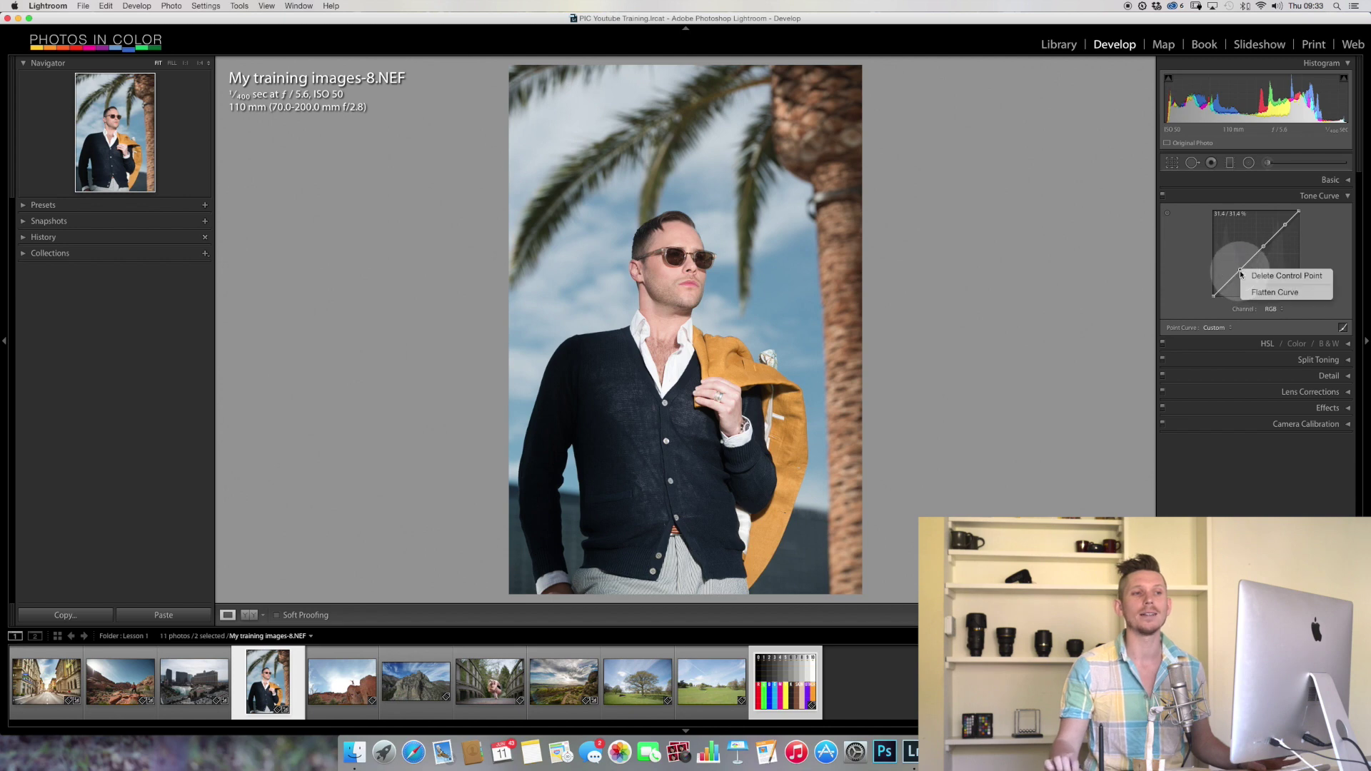
left_click(1261, 276)
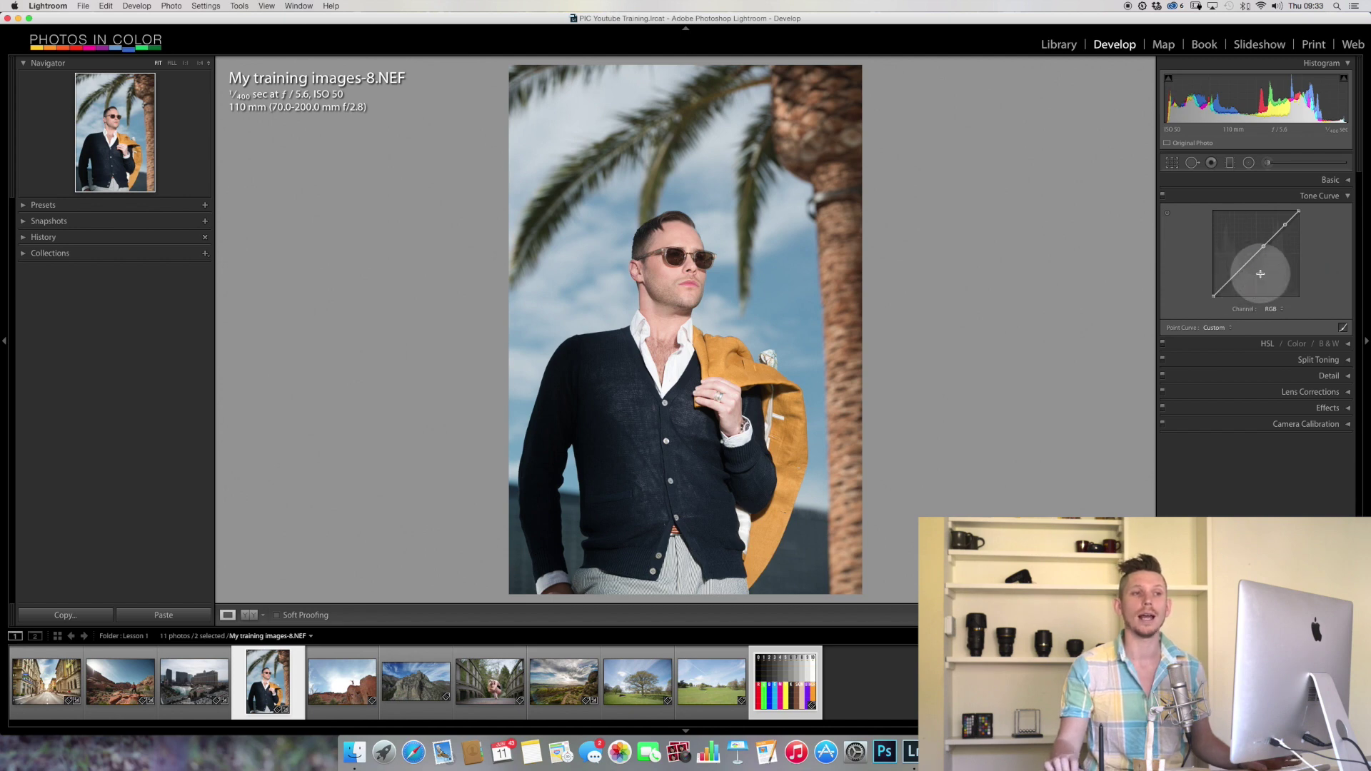
right_click(1266, 248)
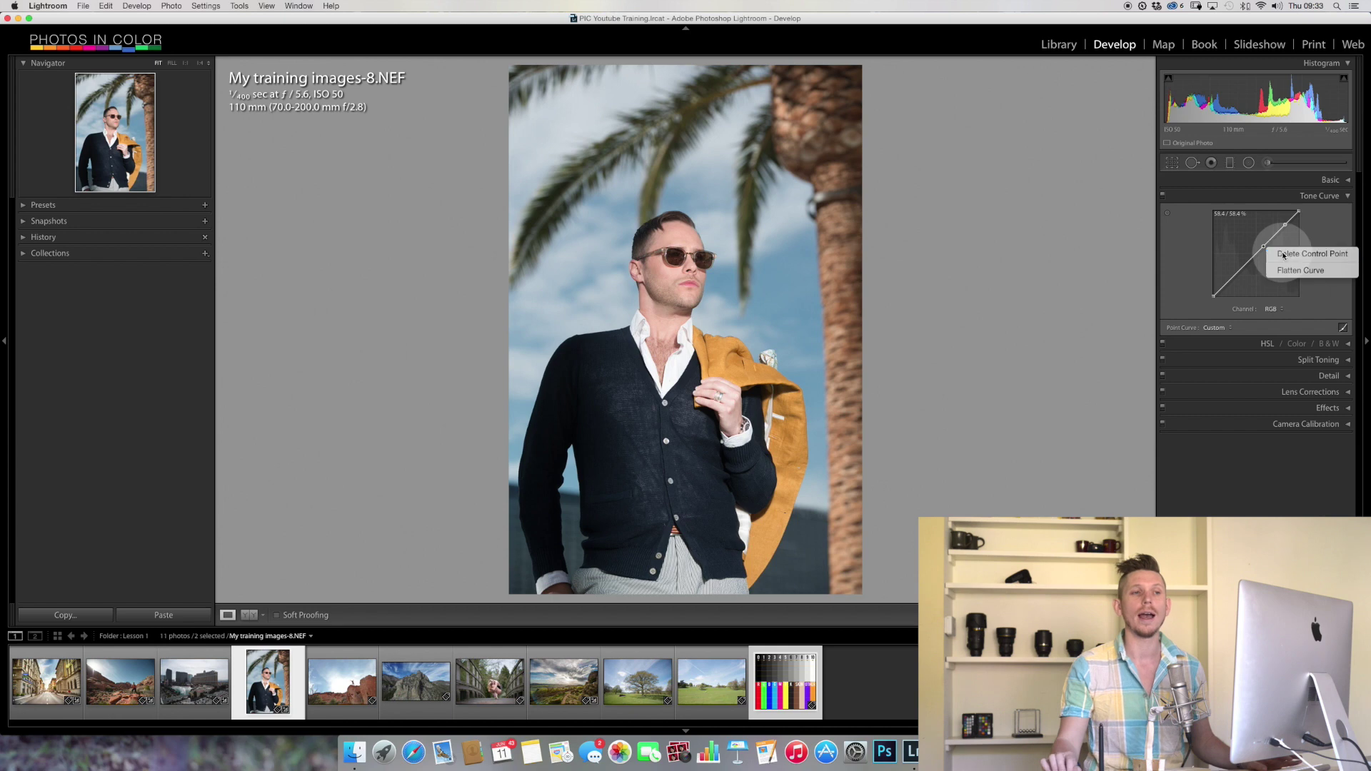
left_click(1283, 253)
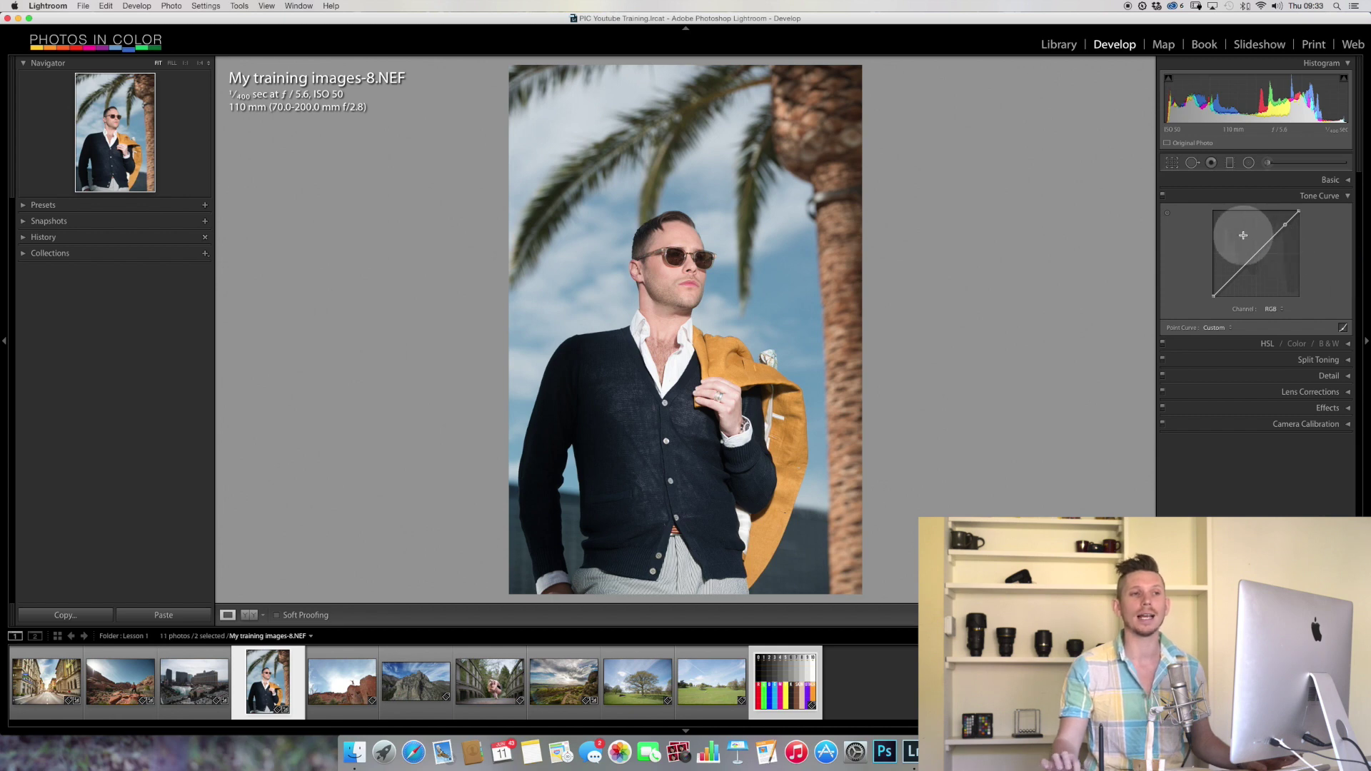
left_click(1261, 239)
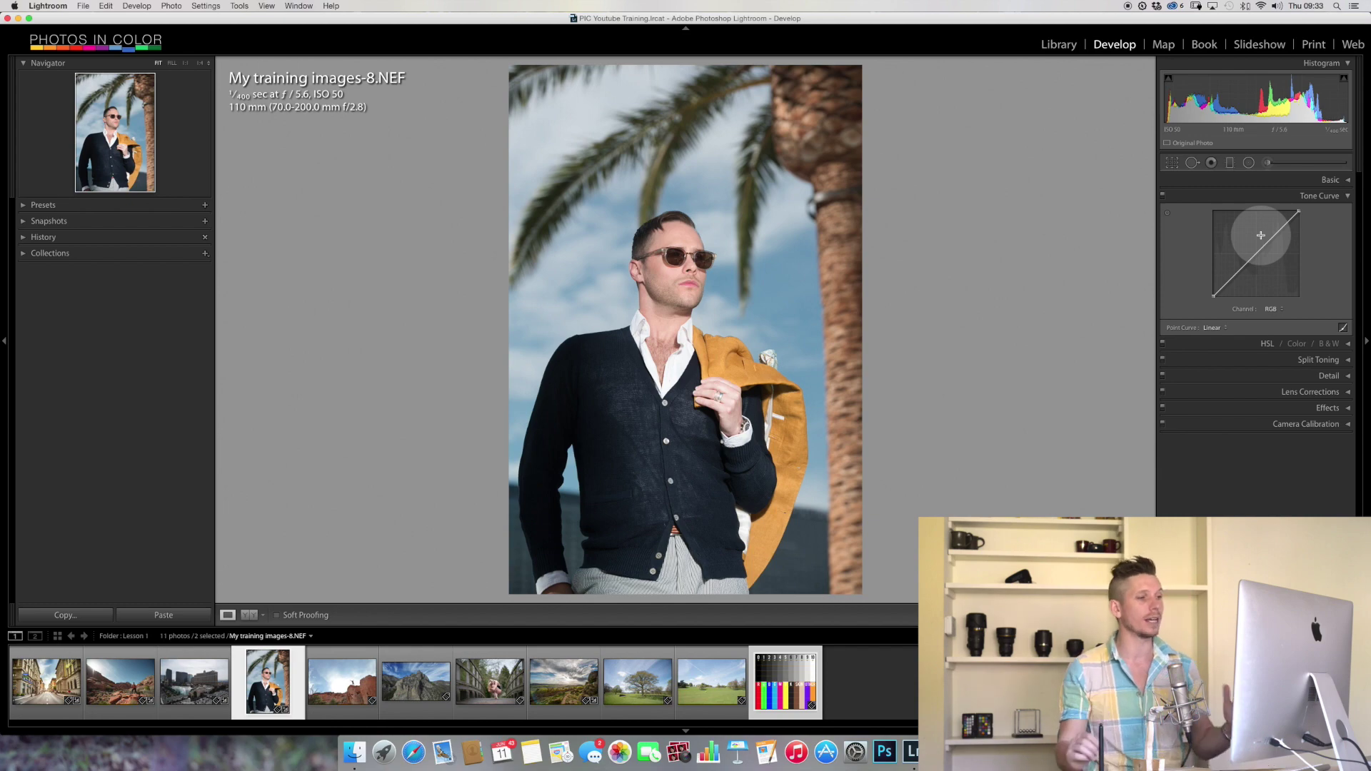